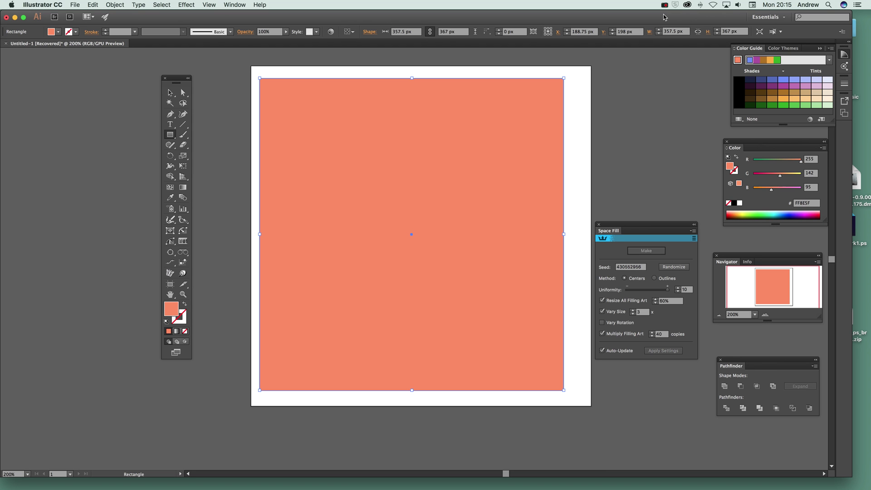
Locate ColliderScribe's Space Fill panel and move it over the lower-right part of the coral square
click(236, 5)
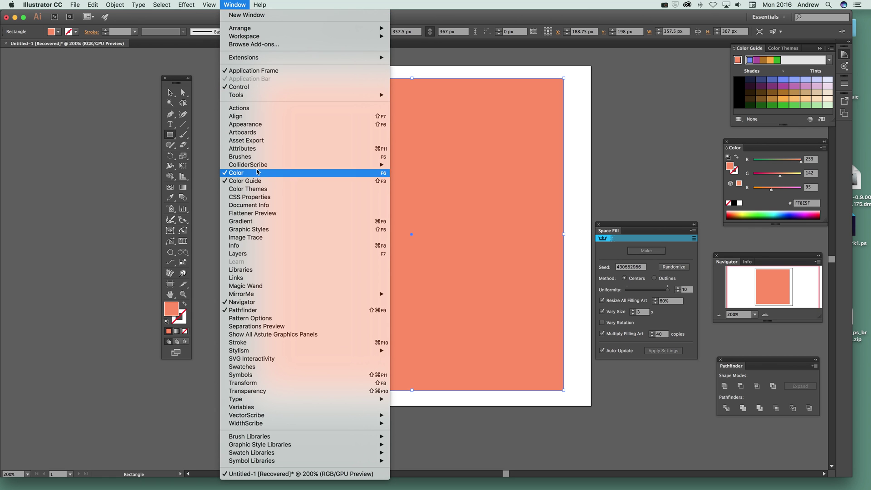
mouse_move(259, 168)
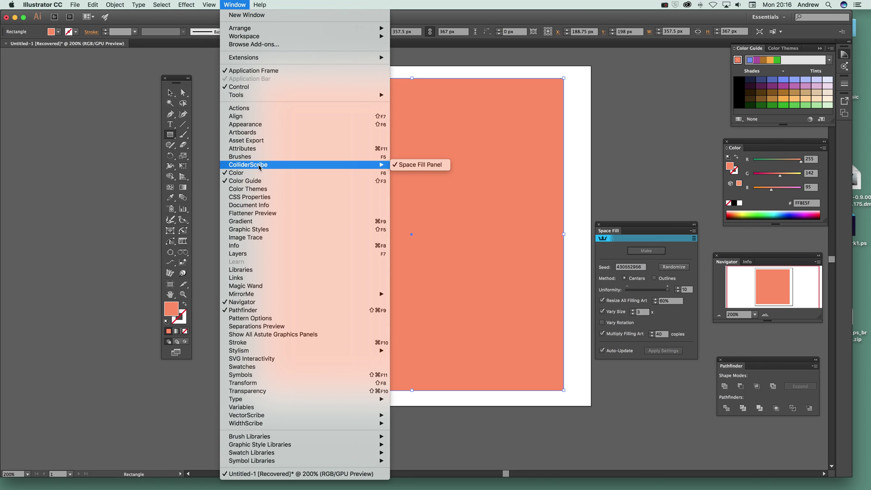
click(445, 170)
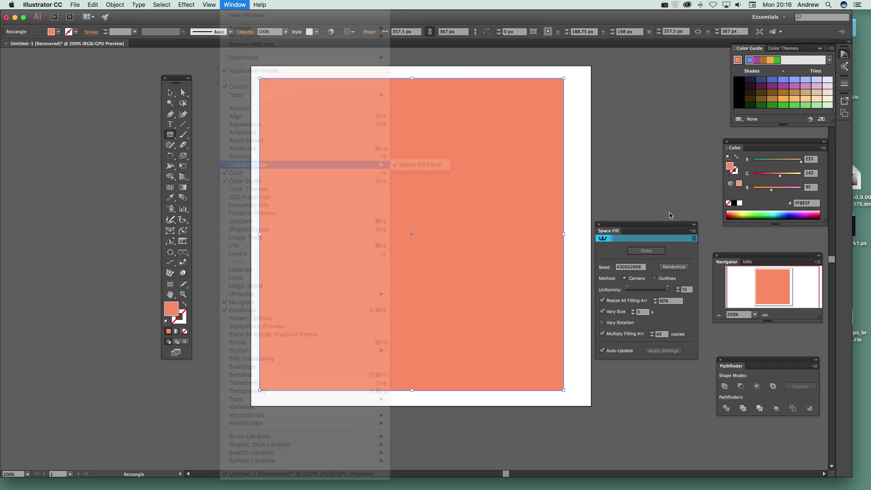
drag(659, 226, 555, 232)
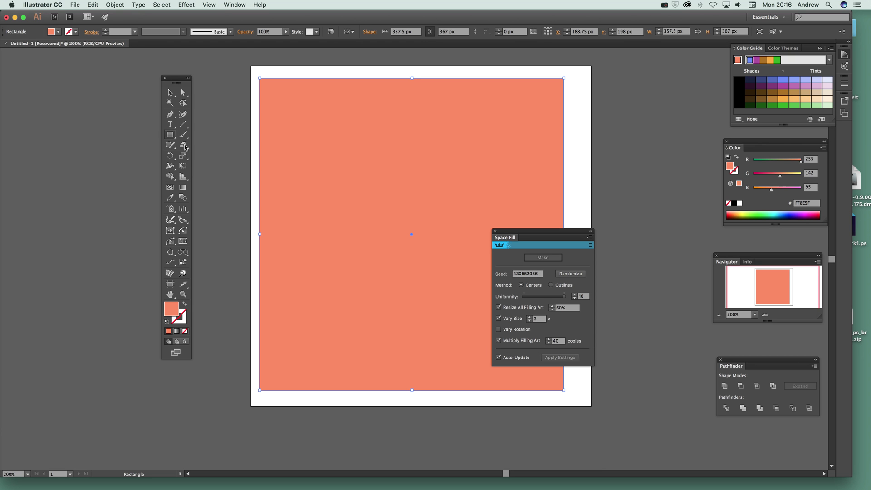
Draw two small rectangles beside the coral square: a dark blue one about 21 × 21 px and an orange one about 22 × 19 px
click(171, 137)
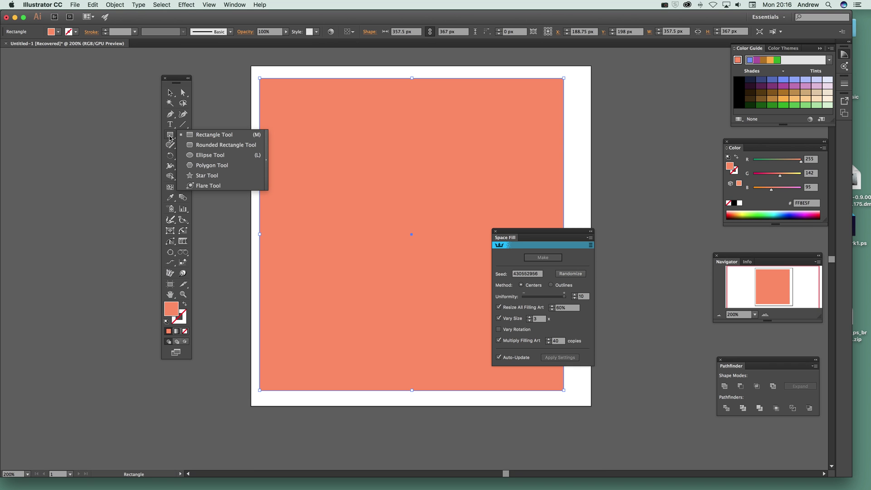
click(199, 136)
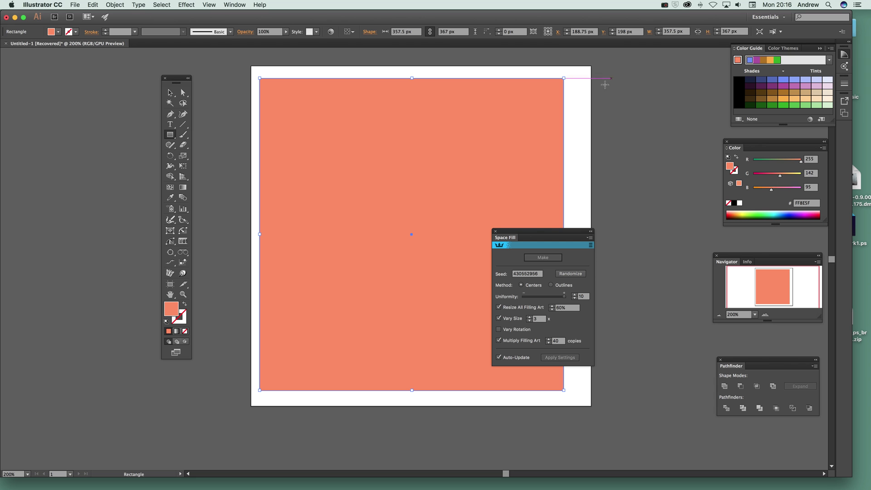
drag(575, 116, 594, 133)
click(764, 84)
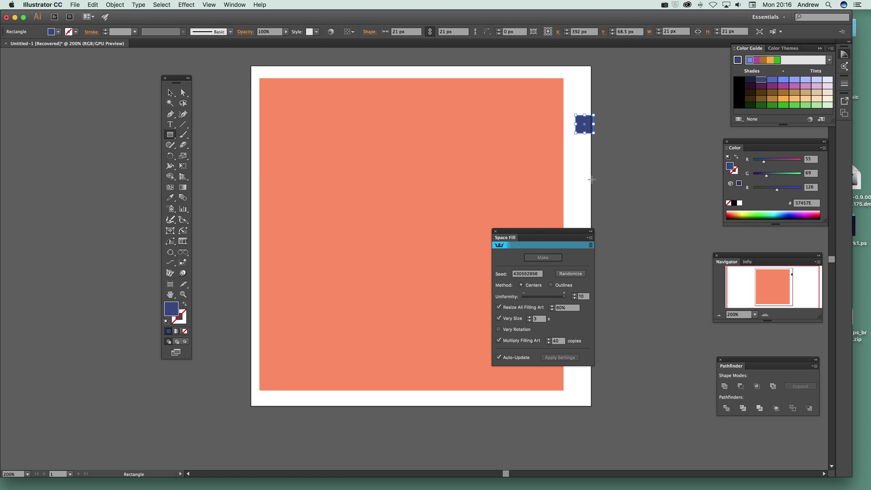
drag(576, 147, 594, 164)
click(785, 99)
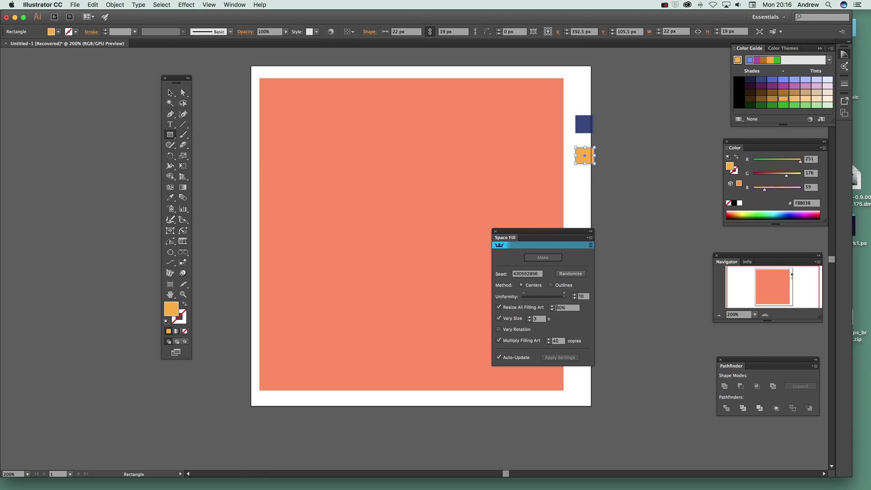
Select the coral square and both small rectangles, make a Space Fill from them, and move the Space Fill panel off the artwork
click(170, 92)
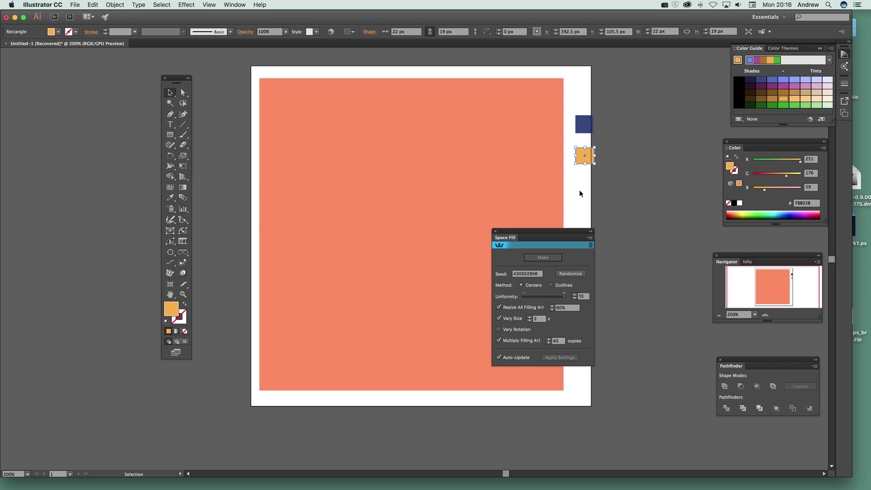
drag(251, 69, 606, 401)
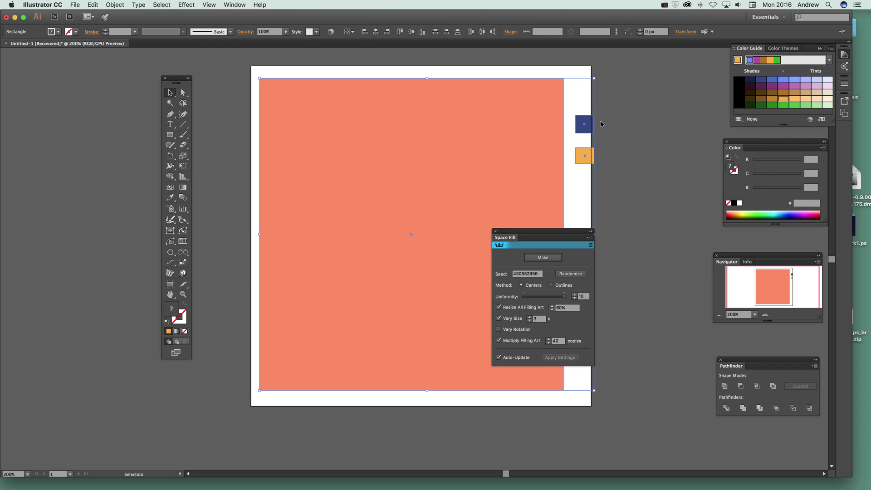
click(540, 262)
drag(514, 232, 598, 236)
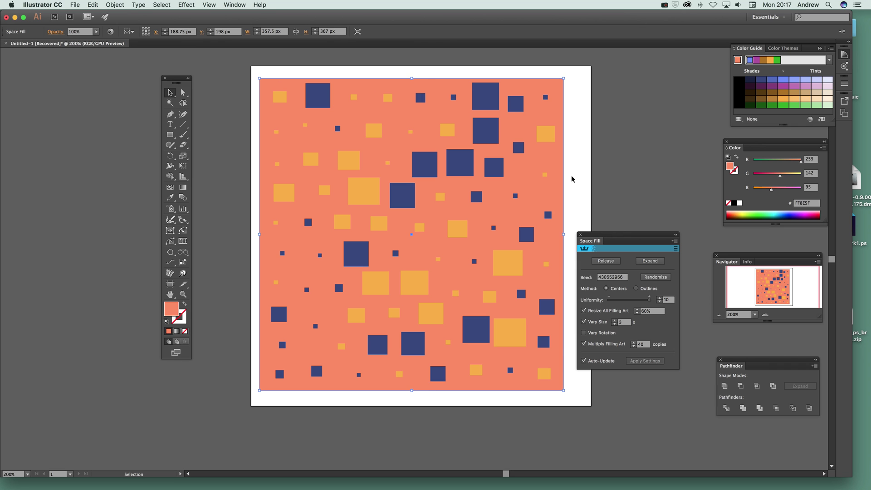
Release the Space Fill and make it again from the same three shapes, keeping its panel beside the artwork
click(602, 261)
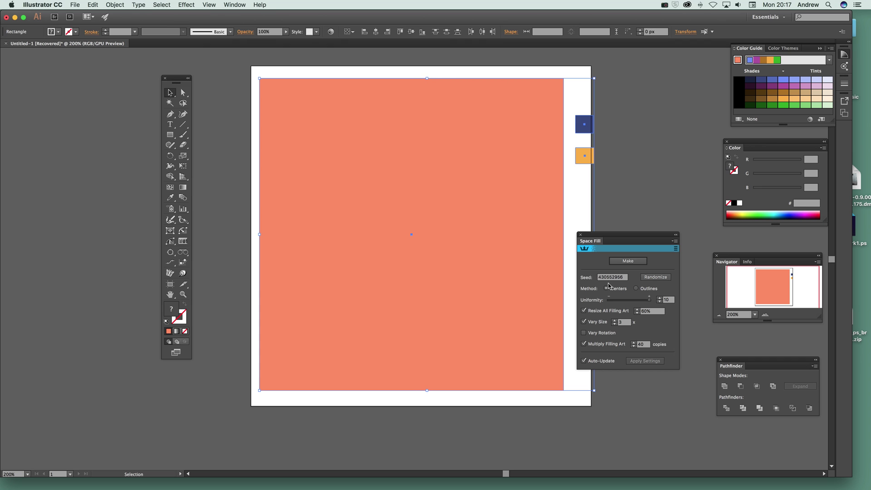
click(628, 261)
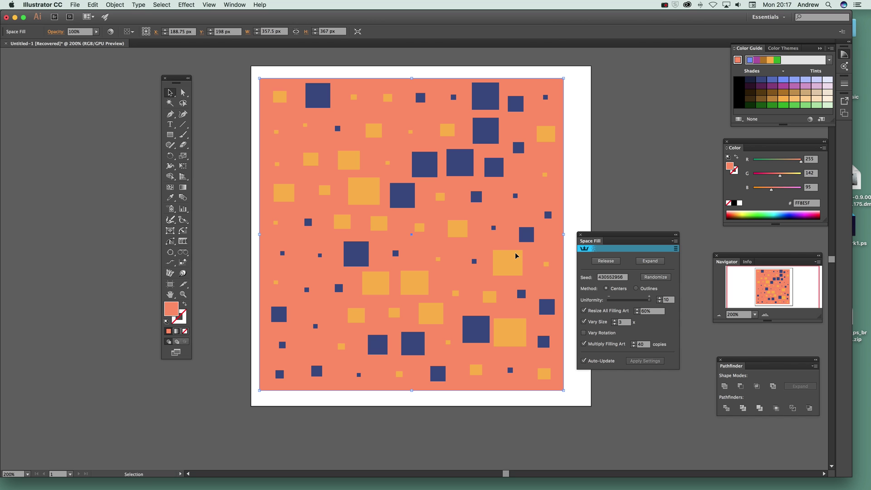
drag(592, 235, 573, 212)
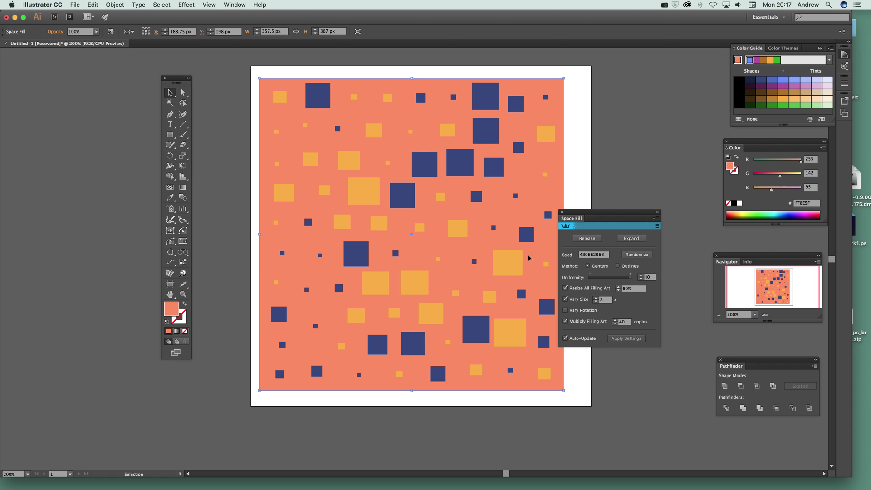
drag(585, 218, 632, 221)
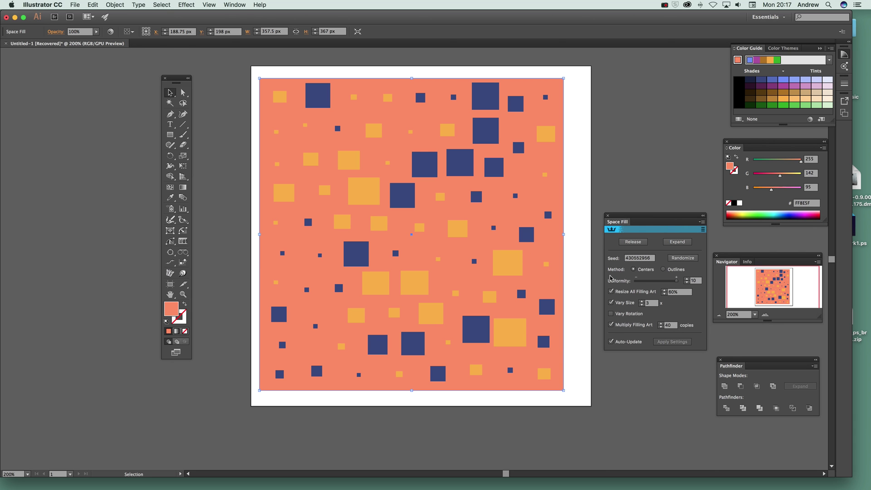
Set the Space Fill's filling art multiplication to 2 copies and raise it to 3
click(671, 325)
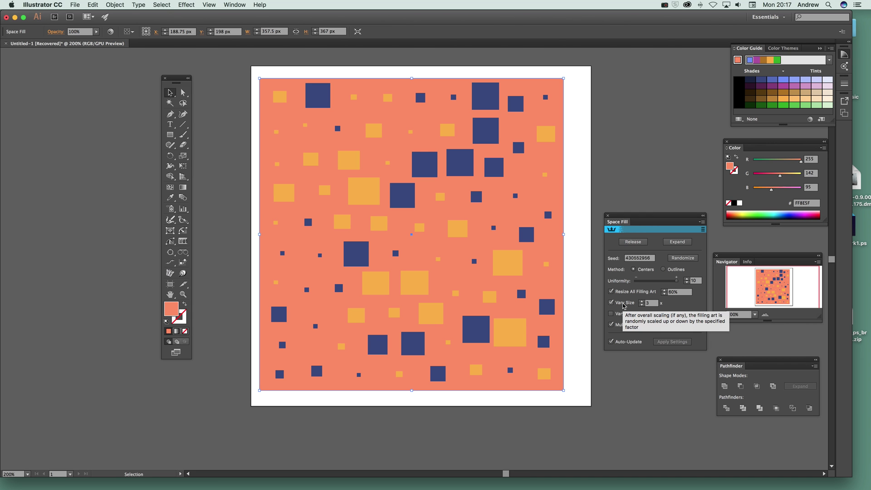
text(2)
key(Tab)
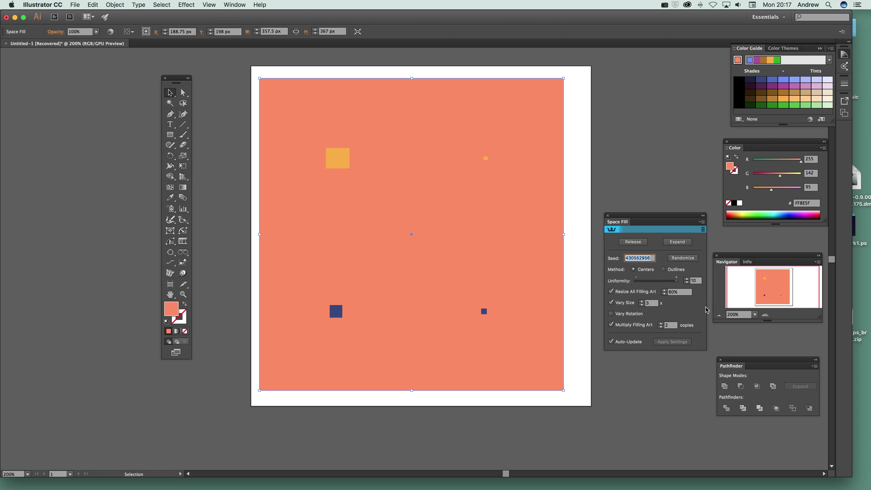
click(662, 328)
click(661, 324)
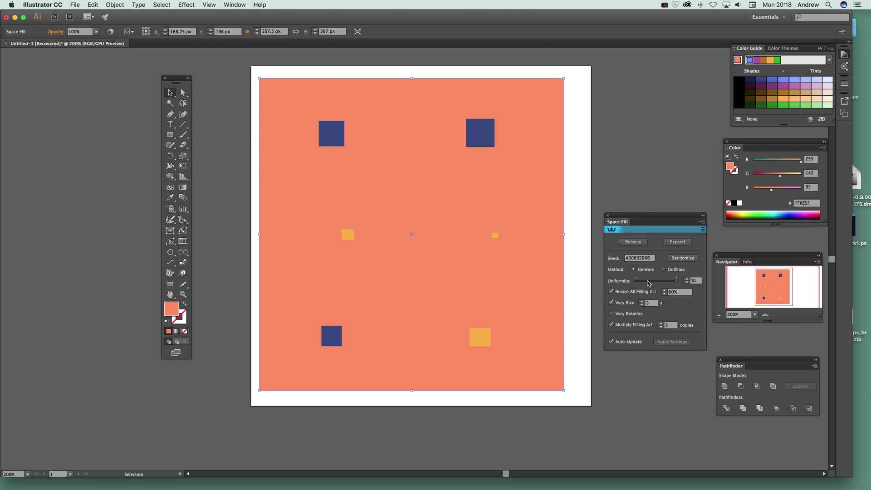
Compare the Outlines and Centers distribution methods on the Space Fill, ending on Centers
click(663, 270)
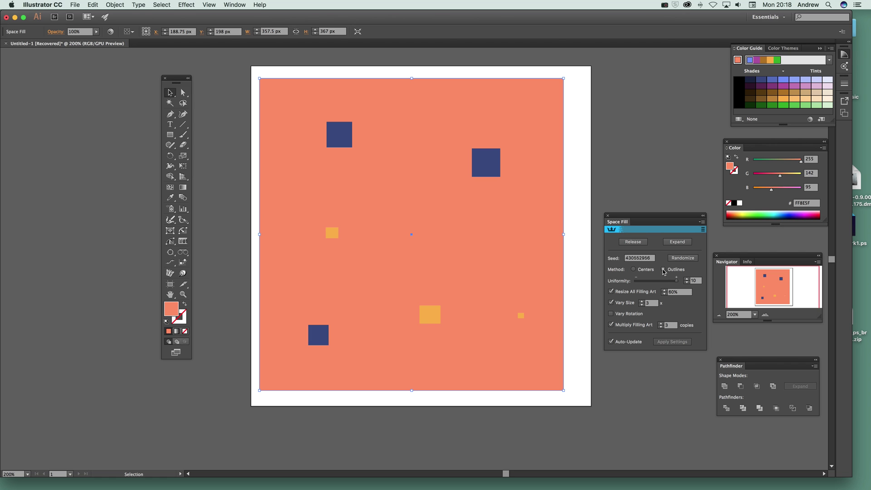
click(634, 270)
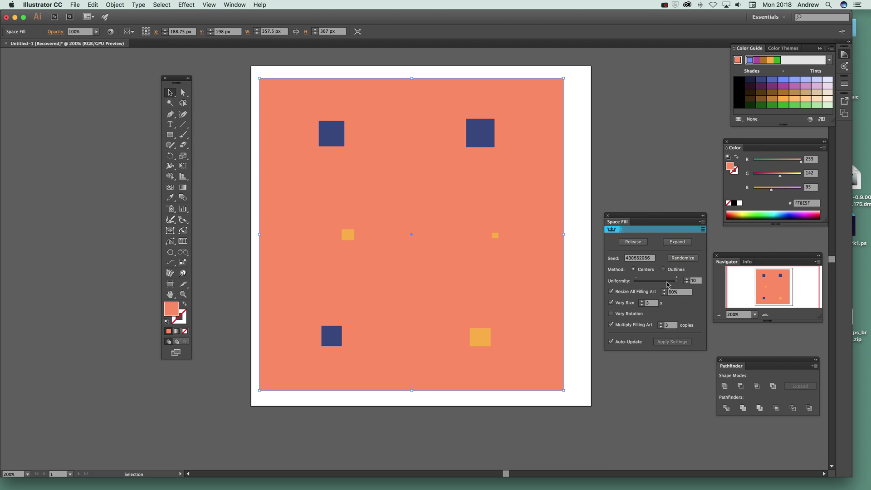
click(664, 270)
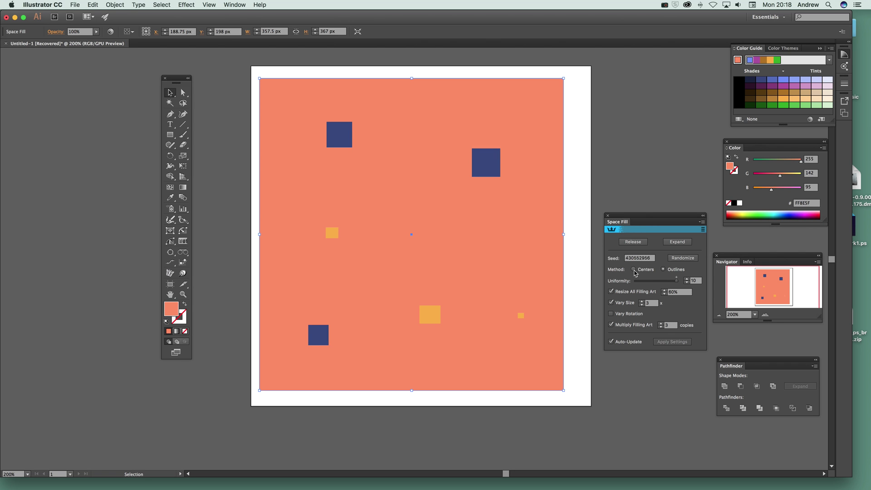
click(634, 271)
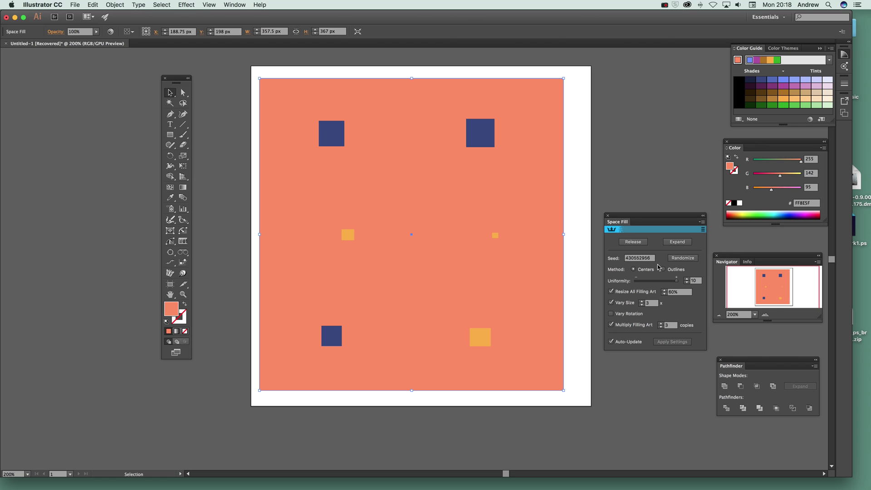
click(664, 270)
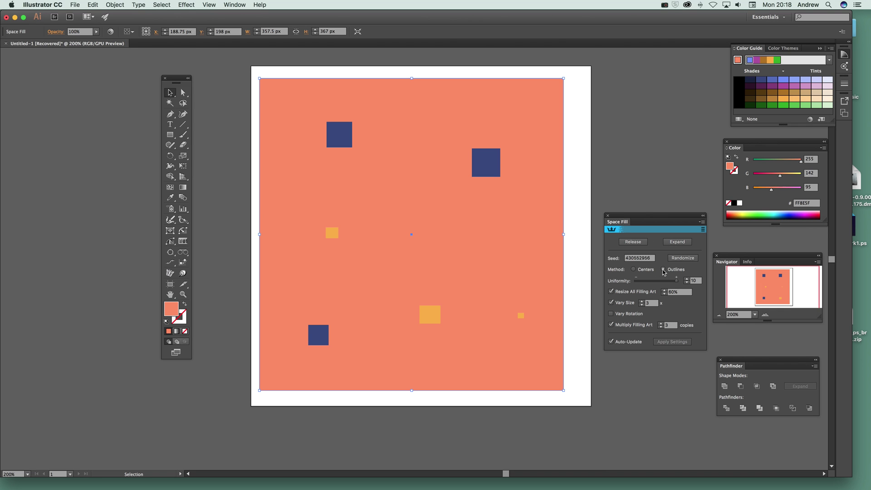
click(634, 270)
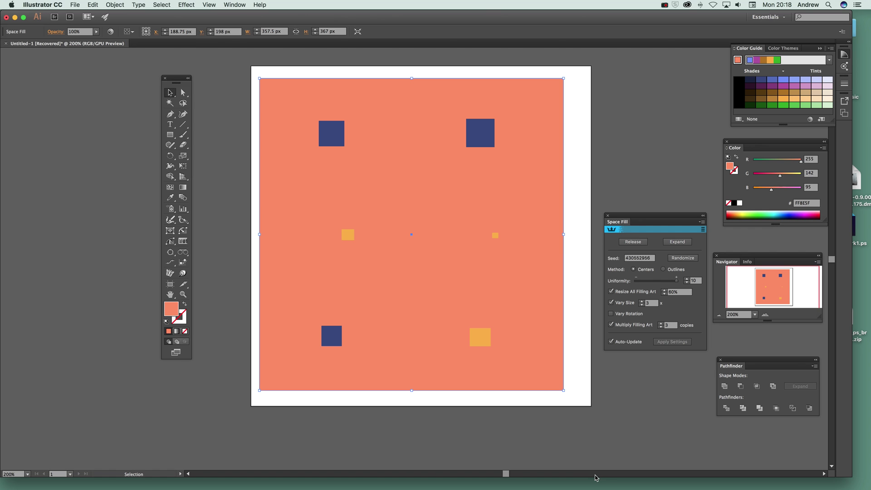
Increase the Space Fill's filling art multiplication to 8 copies
click(661, 325)
click(661, 324)
click(661, 324)
click(661, 324)
click(661, 324)
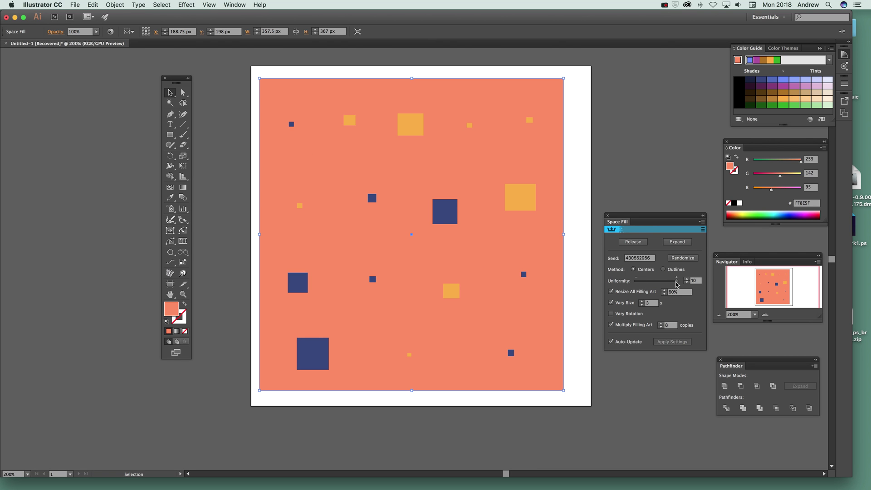
Compare the Space Fill at uniformity 1 and uniformity 10, ending at 10
drag(678, 283, 633, 285)
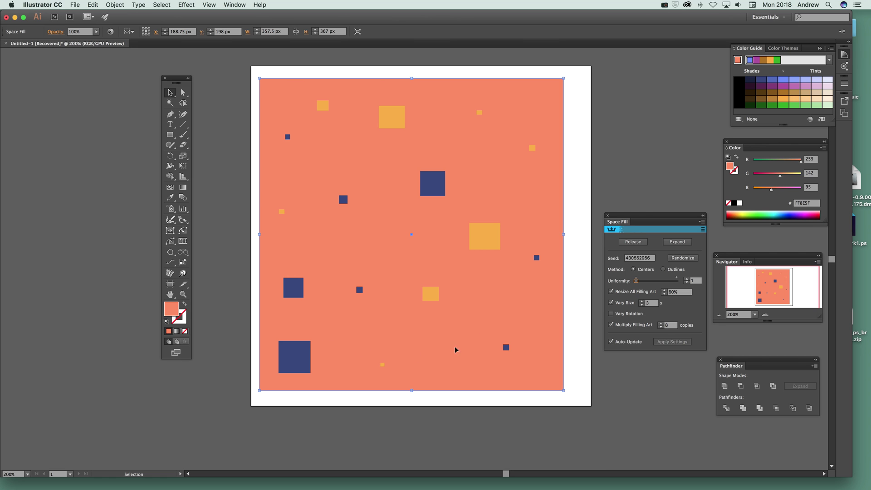
drag(636, 281, 682, 286)
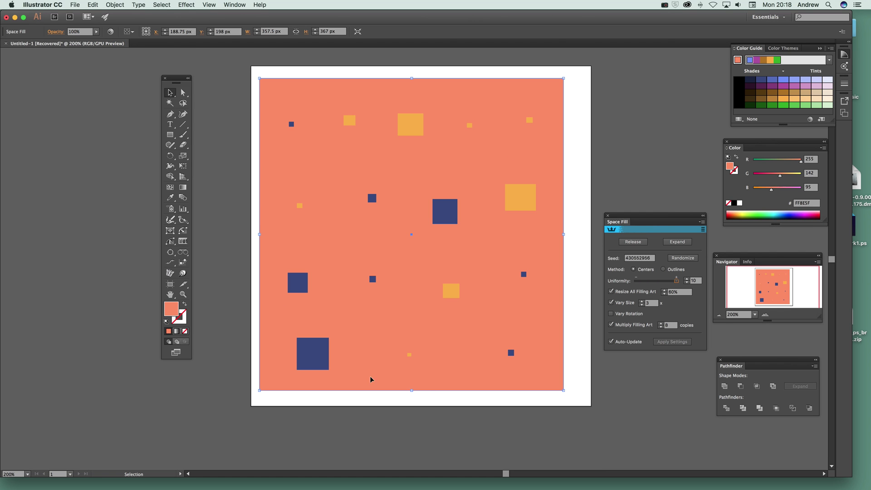
drag(678, 282, 636, 282)
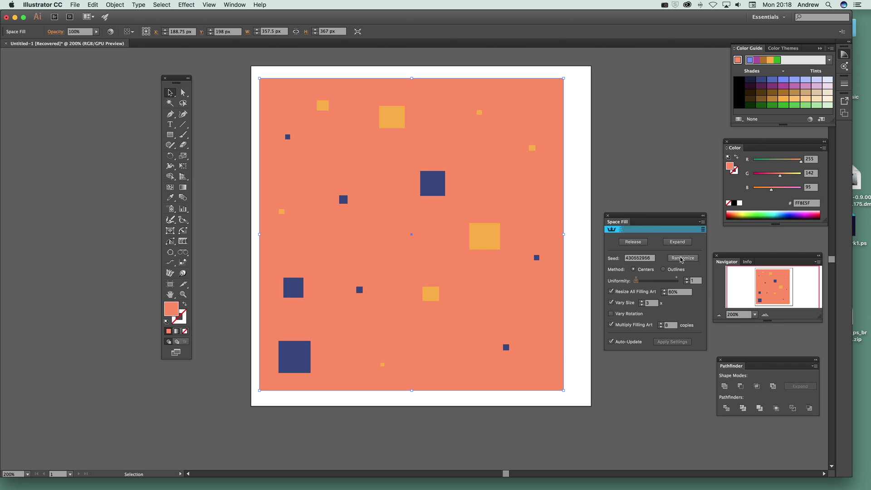
drag(634, 282, 677, 281)
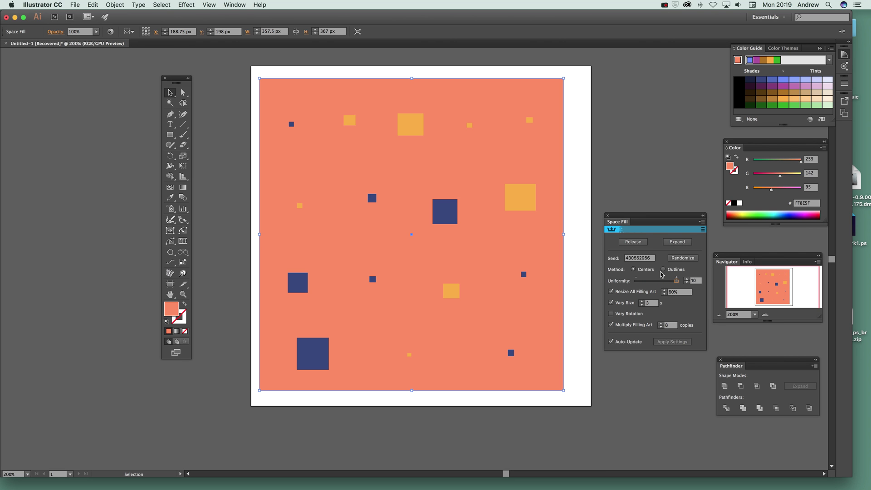
Randomize the Space Fill's seed several times to try different arrangements of the small rectangles
click(681, 257)
click(683, 258)
click(682, 258)
click(683, 258)
click(683, 258)
click(682, 258)
click(682, 258)
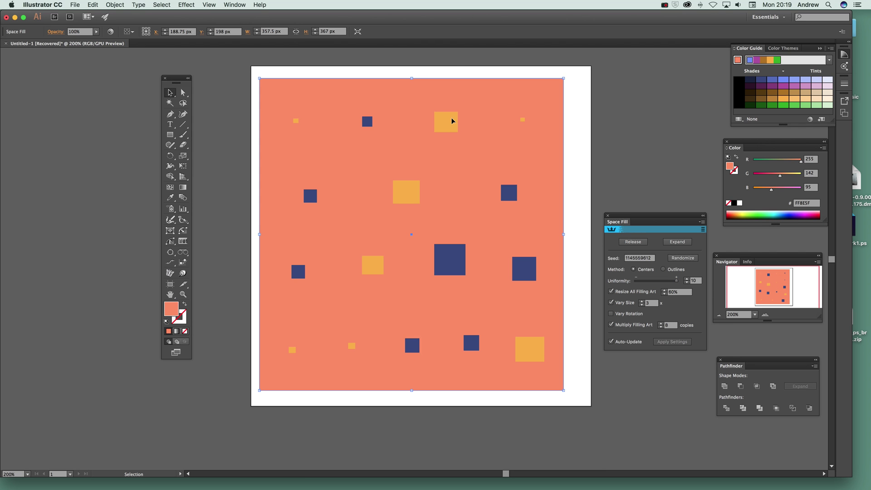
Set the Space Fill's seed to 1 and raise it in single increments to try successive arrangements
double_click(652, 258)
text(1)
key(Return)
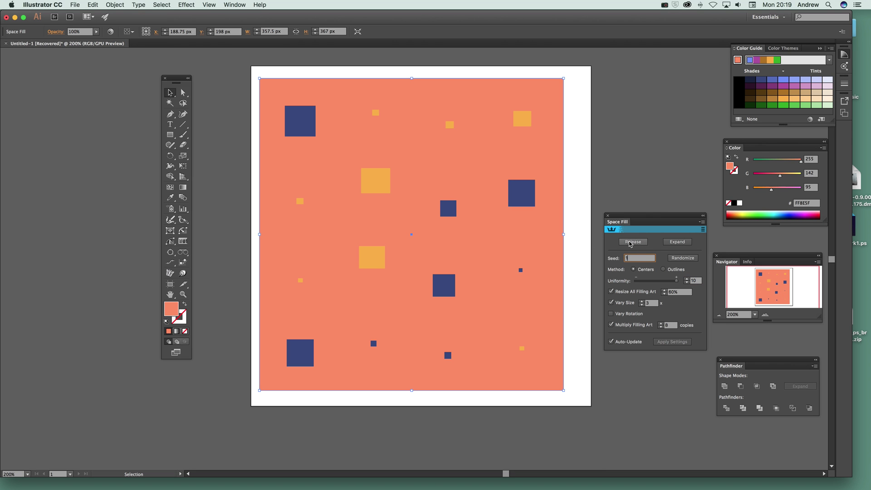
key(Up)
key(Up)
key(Up)
key(Up)
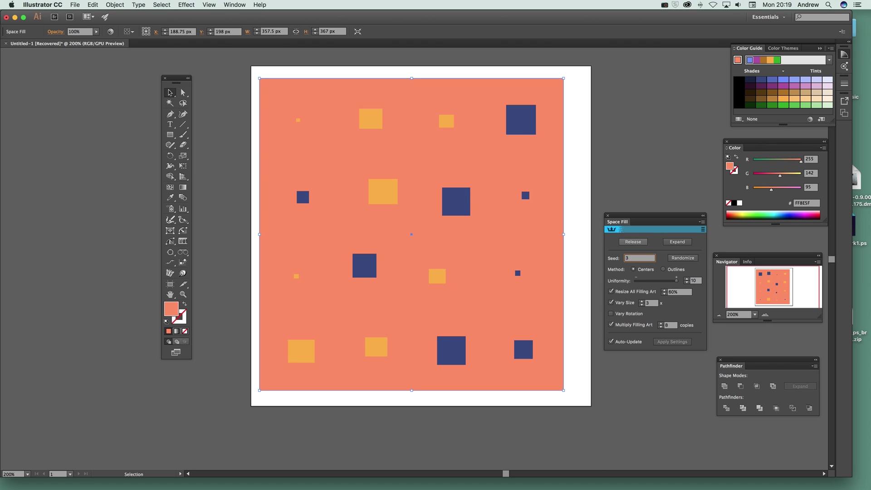
key(Up)
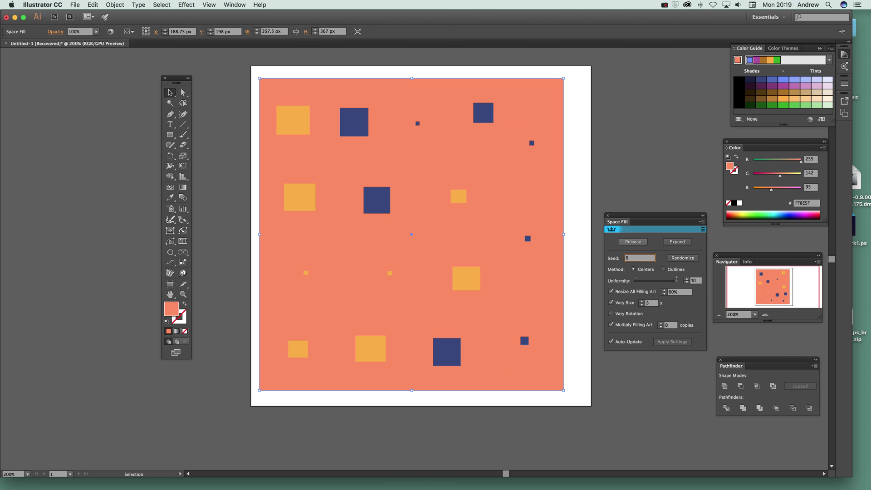
click(702, 230)
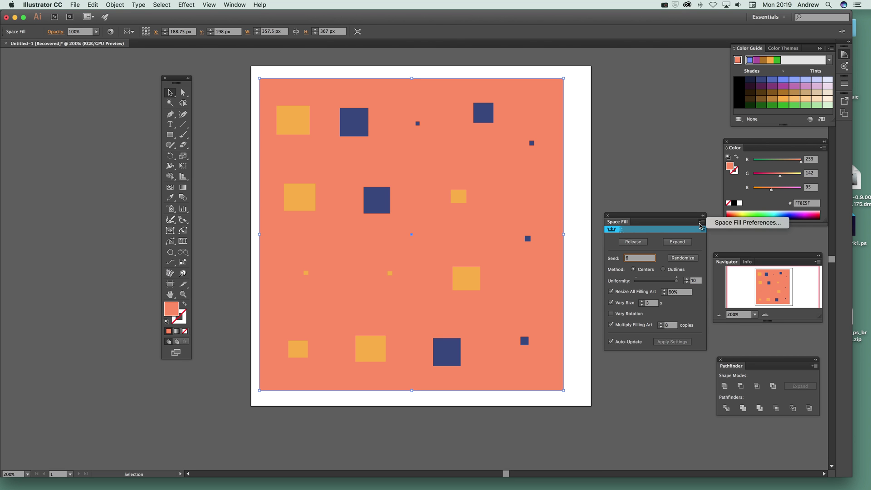
click(704, 236)
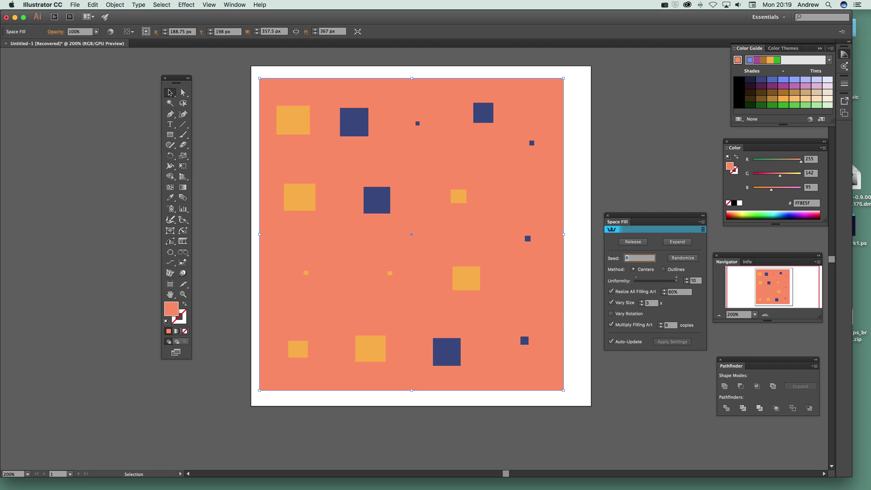
Raise the Space Fill's seed in single increments to 11, then step it back down to 6
key(Up)
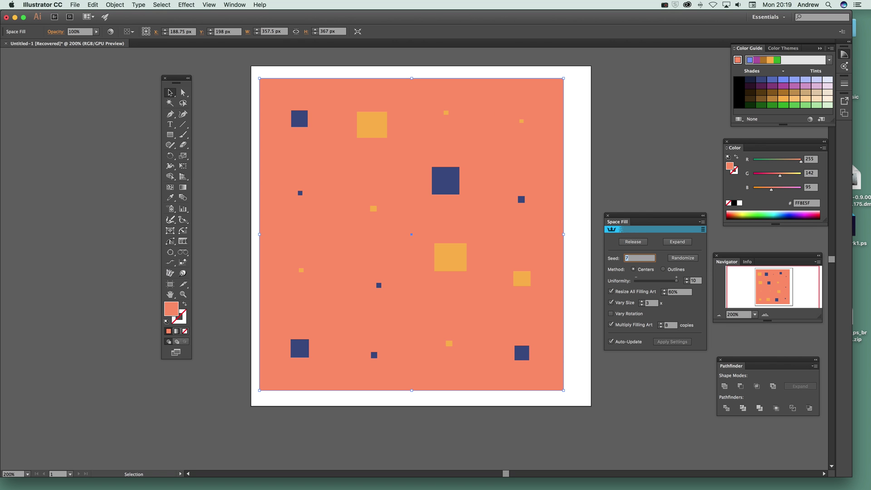
key(Up)
key(Up)
key(Up)
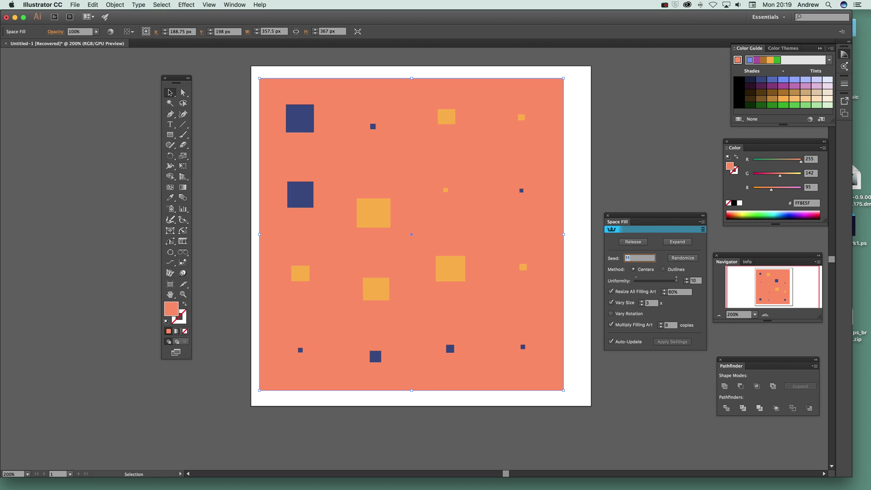
key(Down)
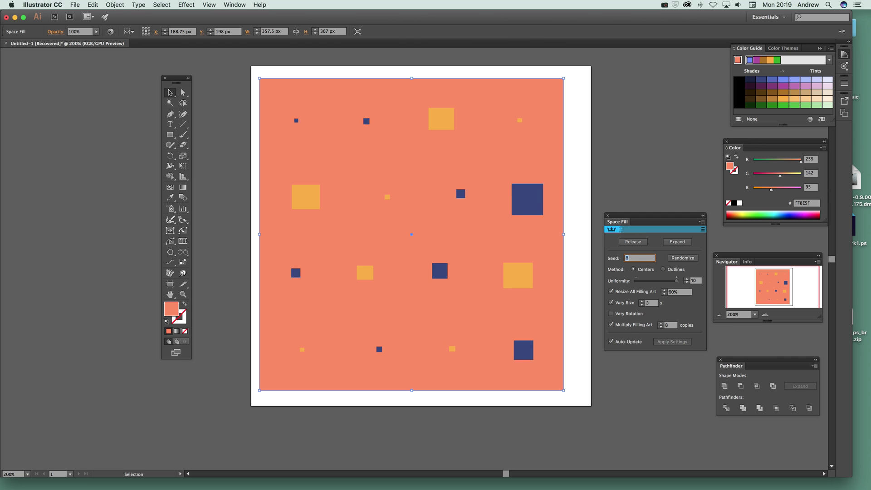
key(Up)
key(Down)
key(Down)
key(Down)
key(Down)
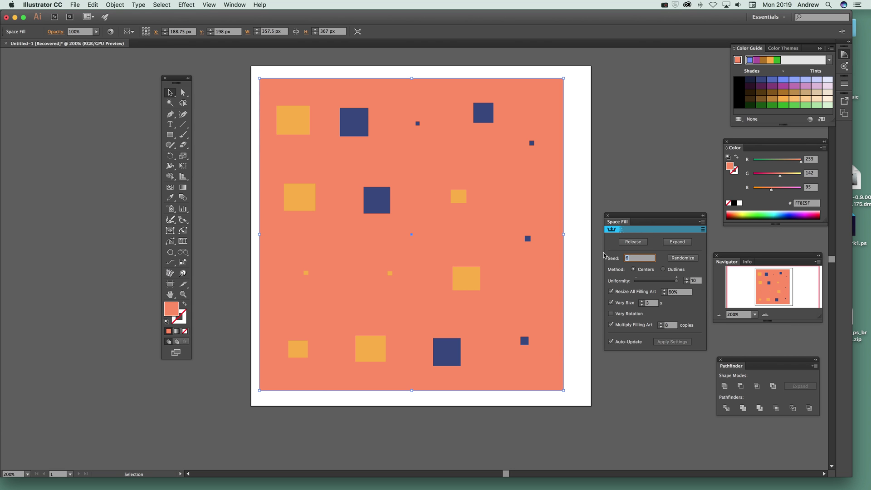
Set the Space Fill's seed to 1 and then to 6 to show that a seed reproduces its arrangement
text(1)
key(Tab)
key(shift+Tab)
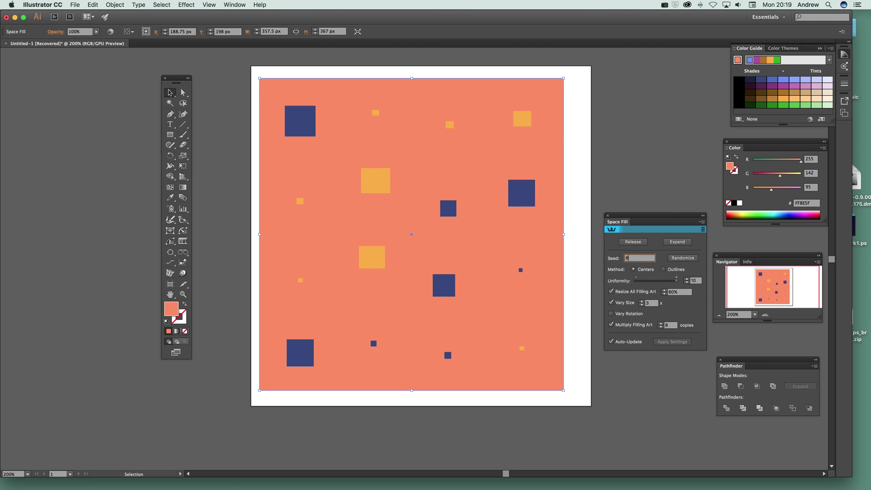
text(6)
key(Tab)
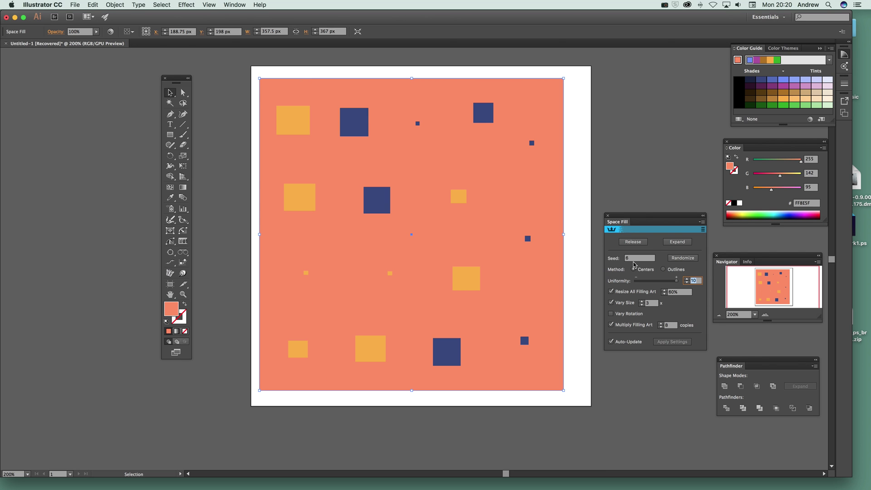
key(shift+Tab)
Randomize the Space Fill's seed three times, then release the fill and make it again
click(689, 259)
click(689, 258)
click(689, 259)
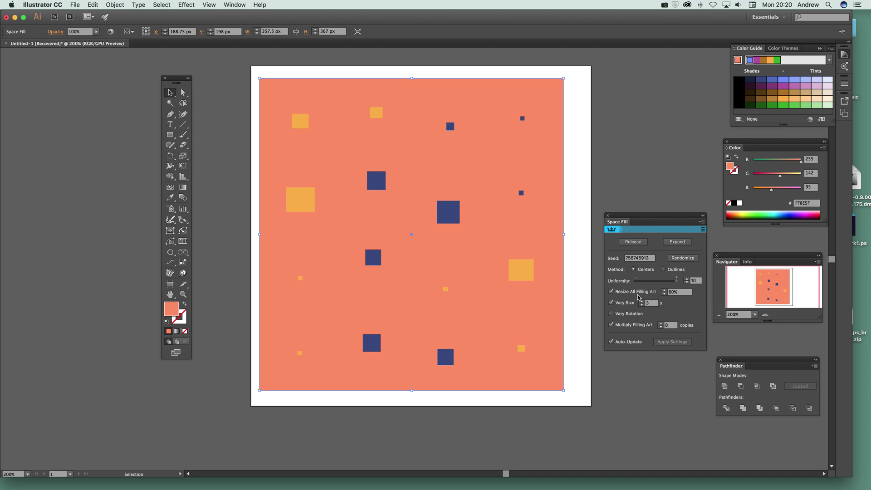
click(633, 242)
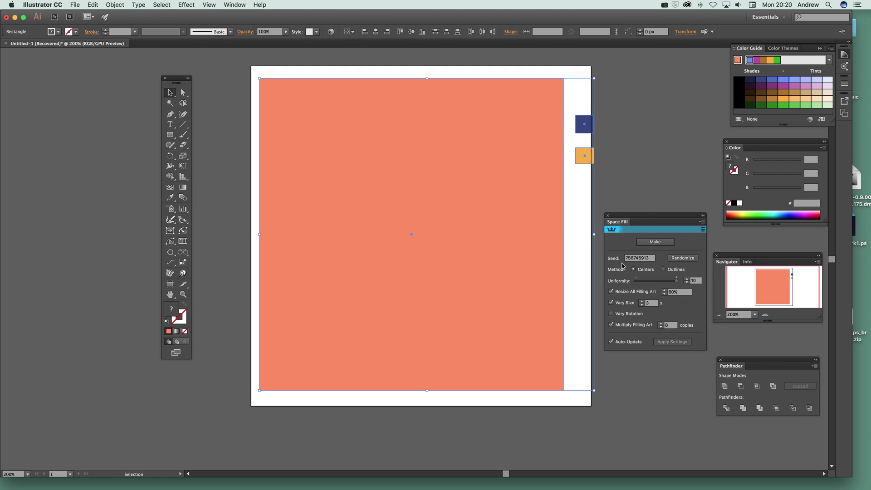
click(652, 242)
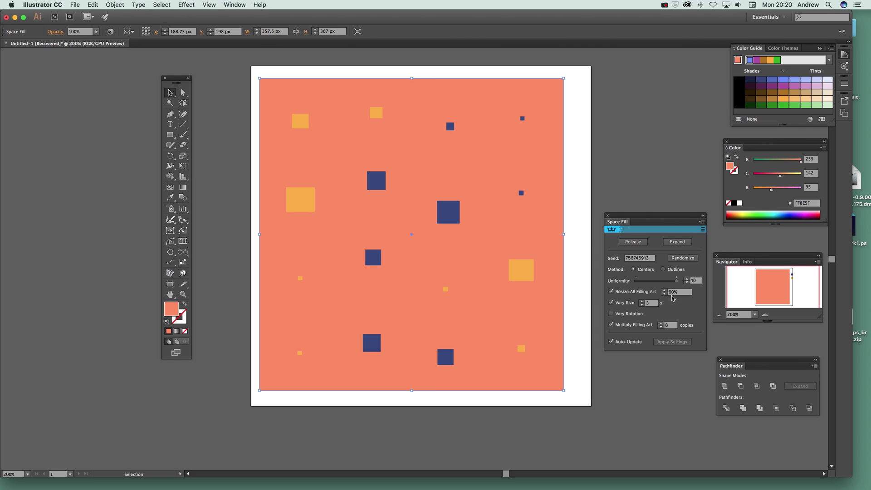
Set the overall resizing of the filling art to 100% and turn off Vary Size
click(683, 292)
text(100)
key(Tab)
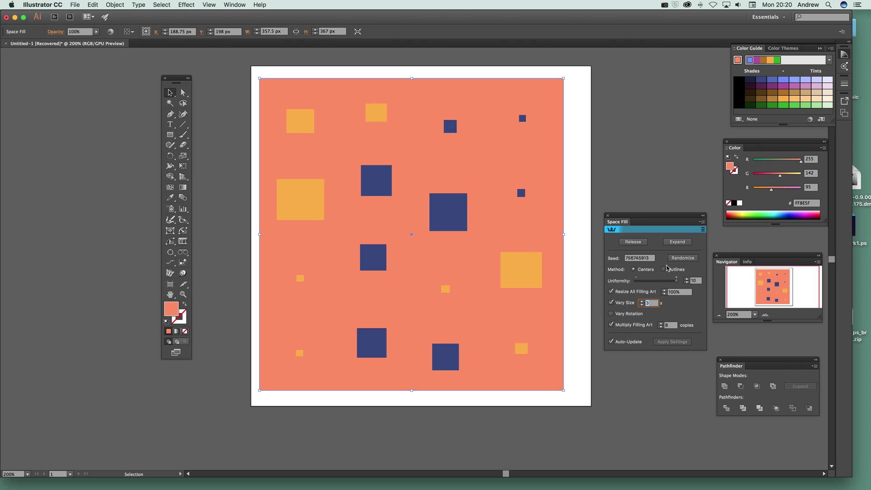
click(611, 303)
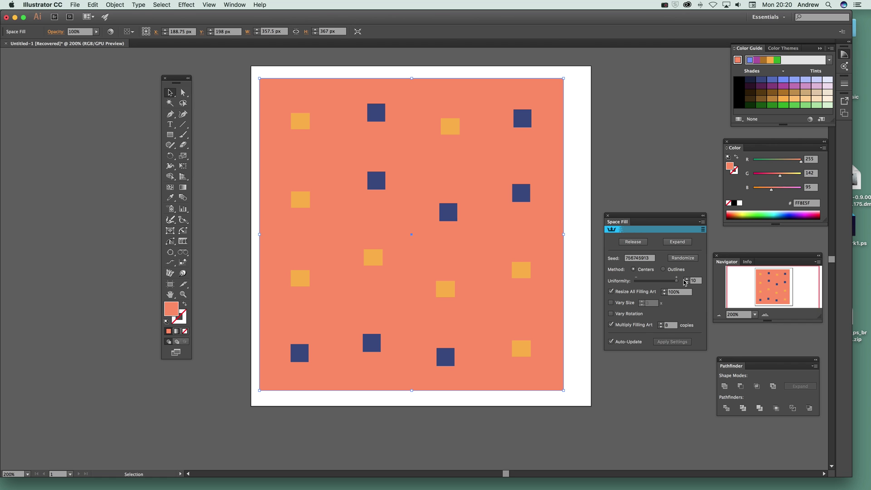
Try resizing all filling art to 200% and 50%, ending back at 100%
click(668, 292)
text(200)
key(Tab)
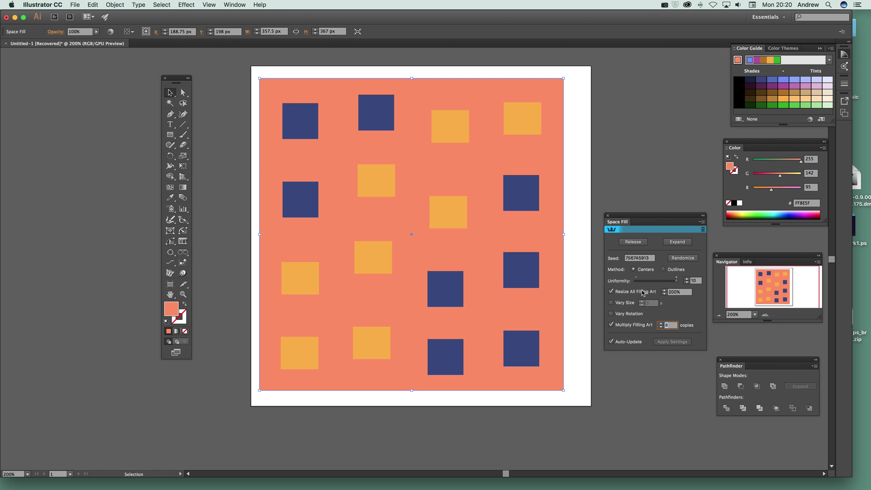
click(679, 291)
text(50)
key(Tab)
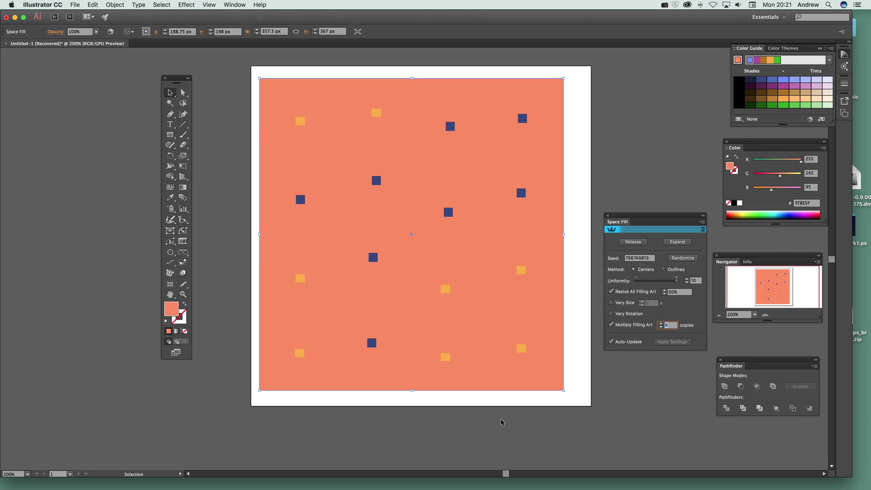
double_click(681, 292)
text(100)
key(Return)
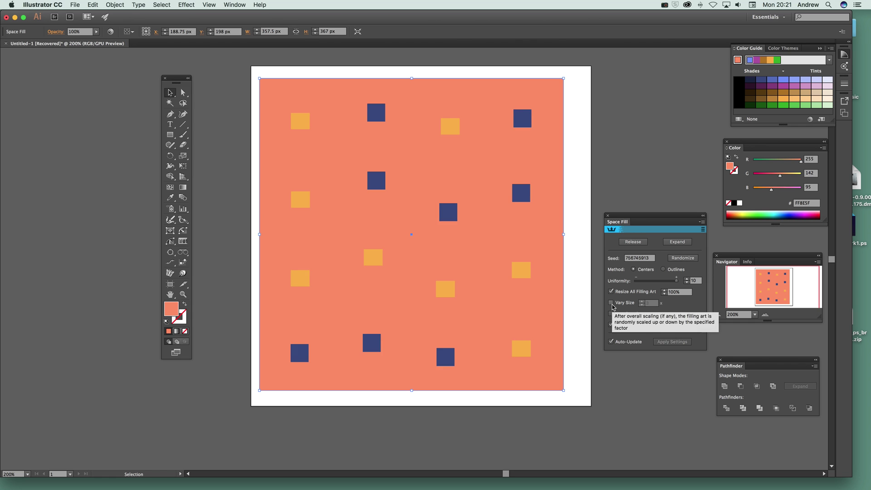
Turn on Vary Size for the filling art and set its factor to 1.5
click(611, 304)
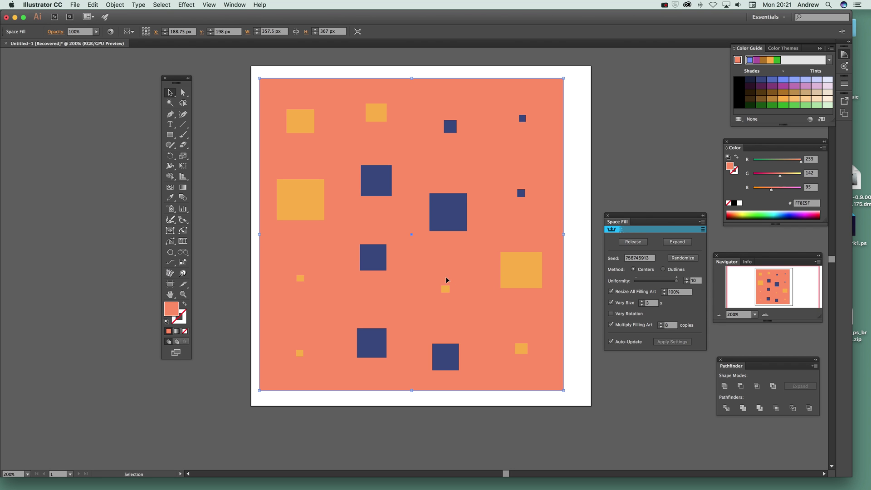
click(647, 303)
double_click(647, 303)
text(1.5)
key(Tab)
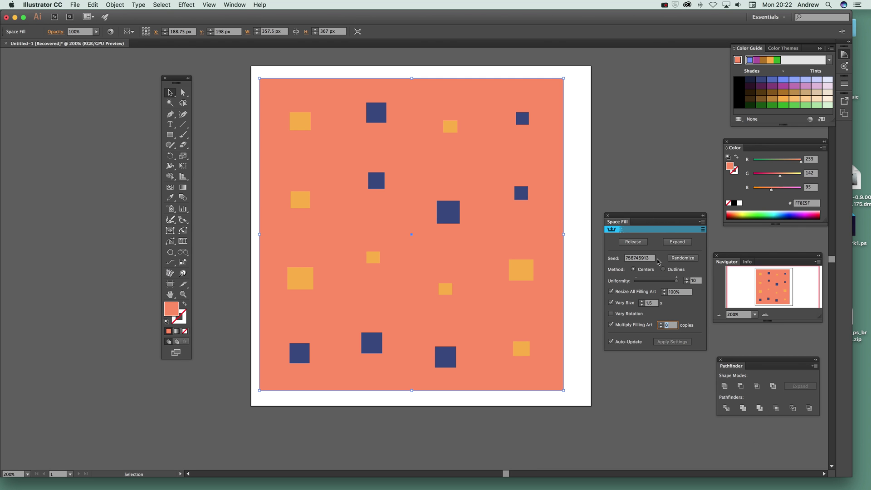
Raise the size variation factor to 10 and randomize the seed repeatedly to try different arrangements
key(shift+Tab)
text(10)
key(Tab)
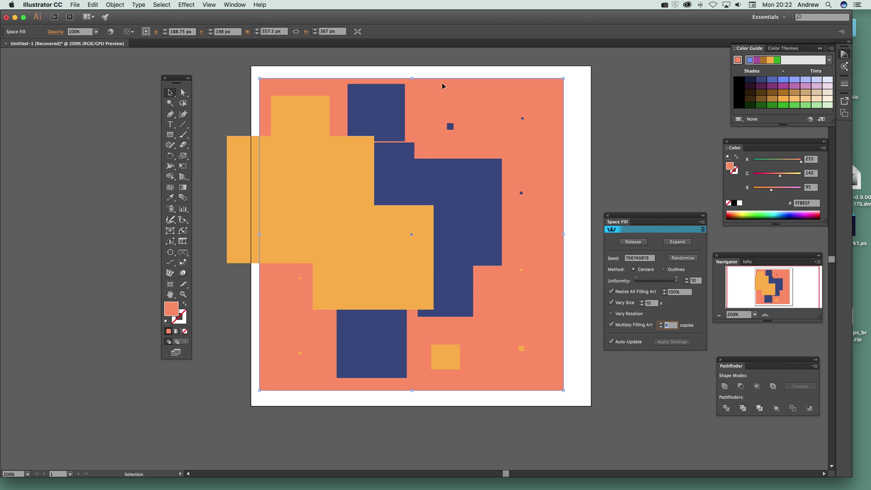
click(686, 258)
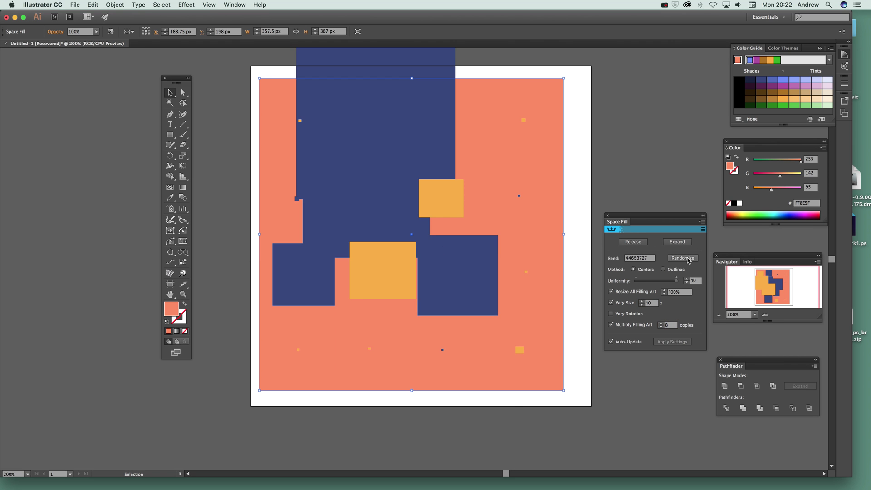
click(687, 260)
click(688, 259)
click(687, 259)
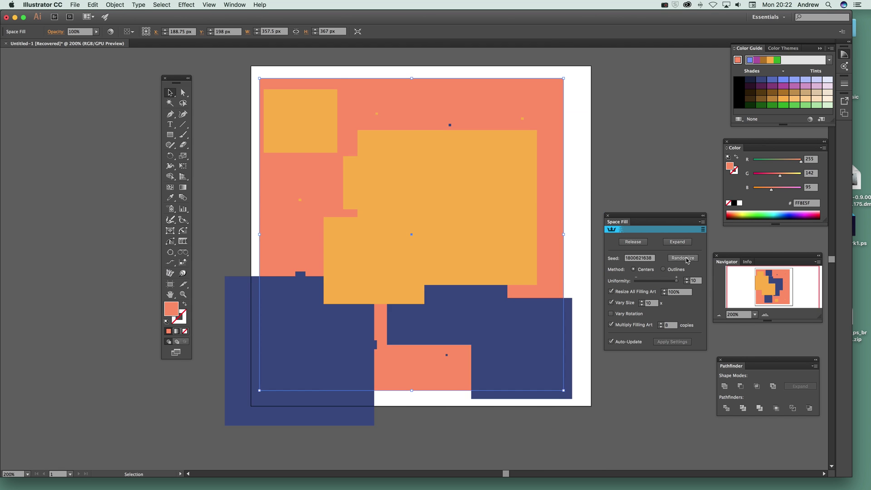
click(687, 259)
click(687, 260)
click(687, 260)
click(687, 259)
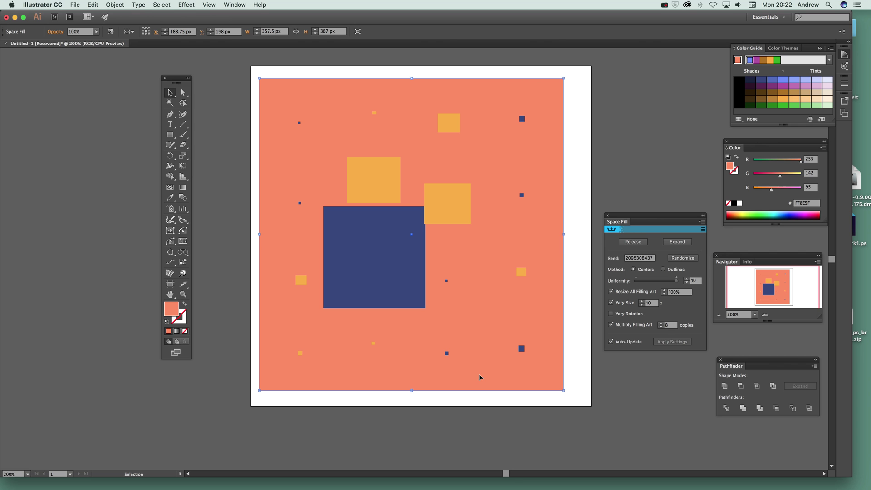
Turn off Vary Size and Resize All Filling Art, and turn on Vary Rotation for the Space Fill
click(649, 302)
text(1.5)
key(Tab)
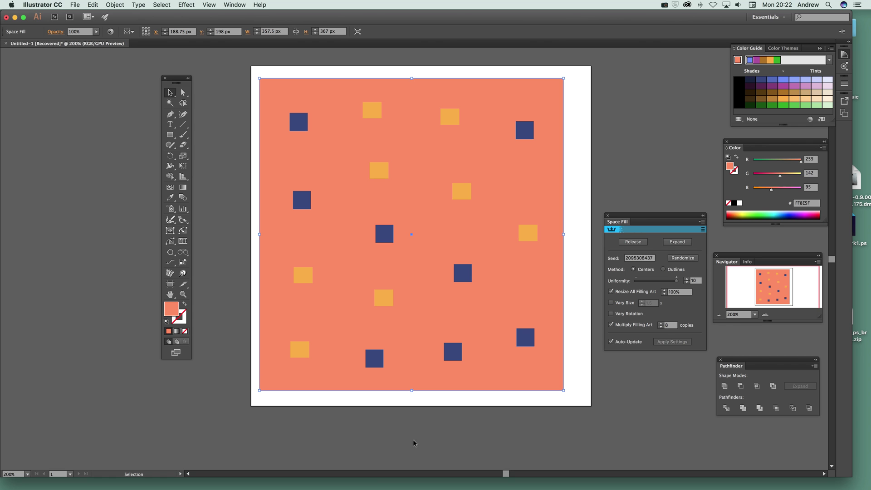
click(611, 292)
click(611, 314)
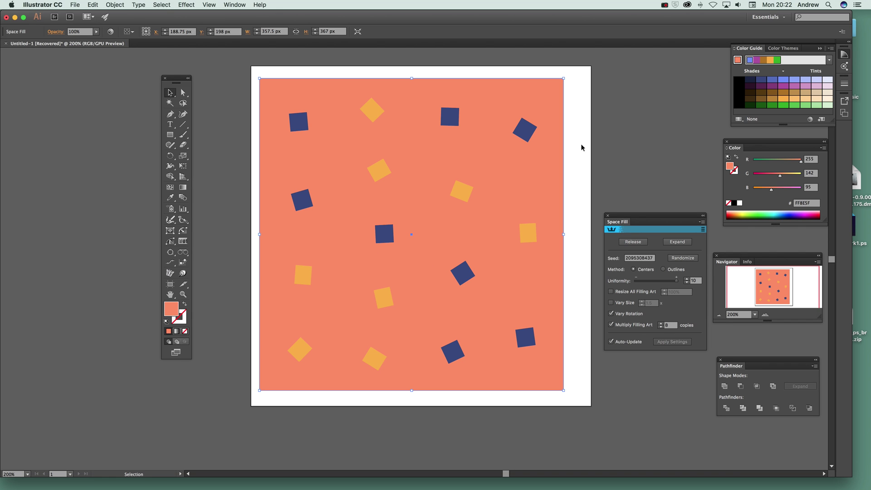
Set the filling art multiplication to 50 copies and turn off Vary Rotation
click(668, 325)
key(Tab)
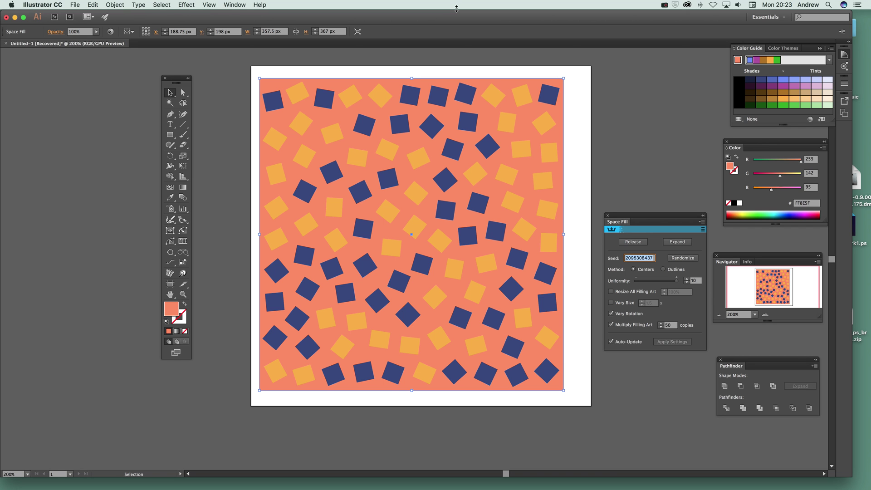
click(611, 313)
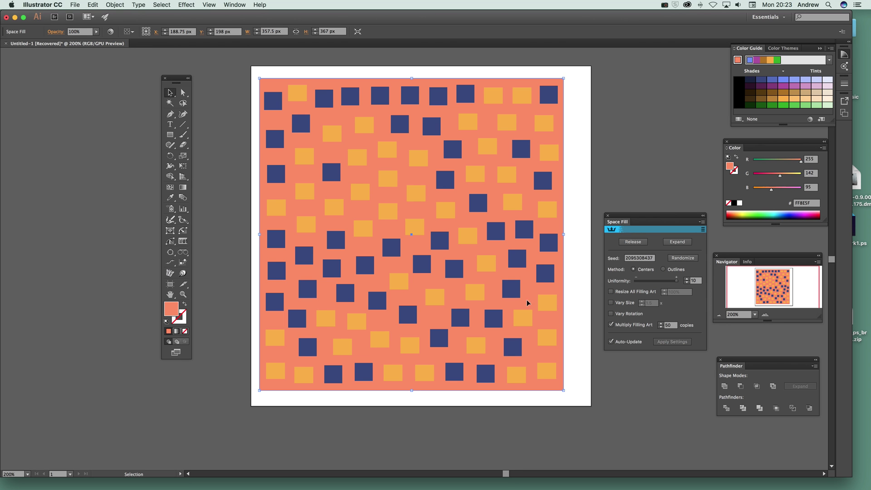
Compare the Outlines and Centers methods on the multiplied filling art, ending at Centers
mouse_move(676, 282)
mouse_down()
mouse_move(624, 285)
mouse_move(676, 280)
mouse_up()
click(664, 269)
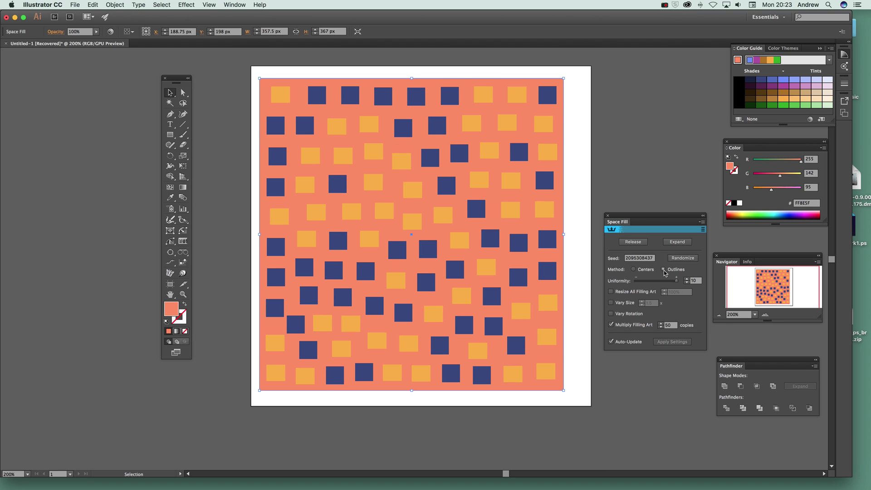
click(633, 270)
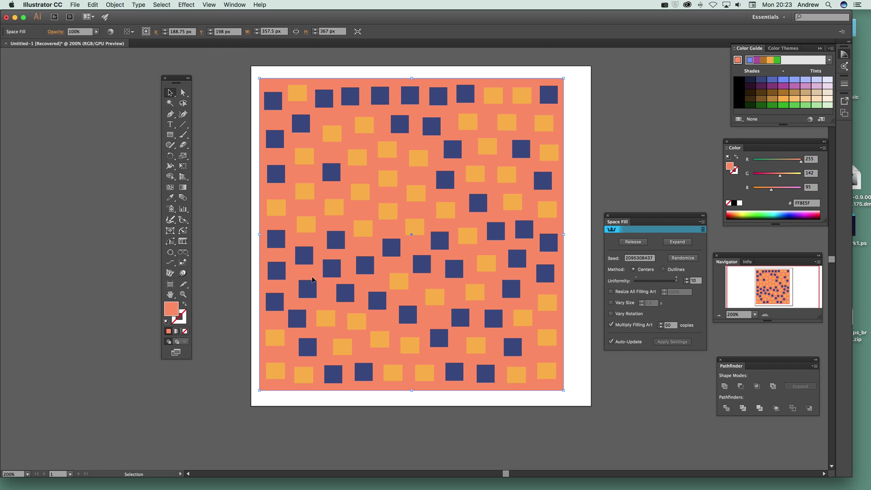
Turn Multiply Filling Art off and on again, and raise it to 100 copies
click(612, 324)
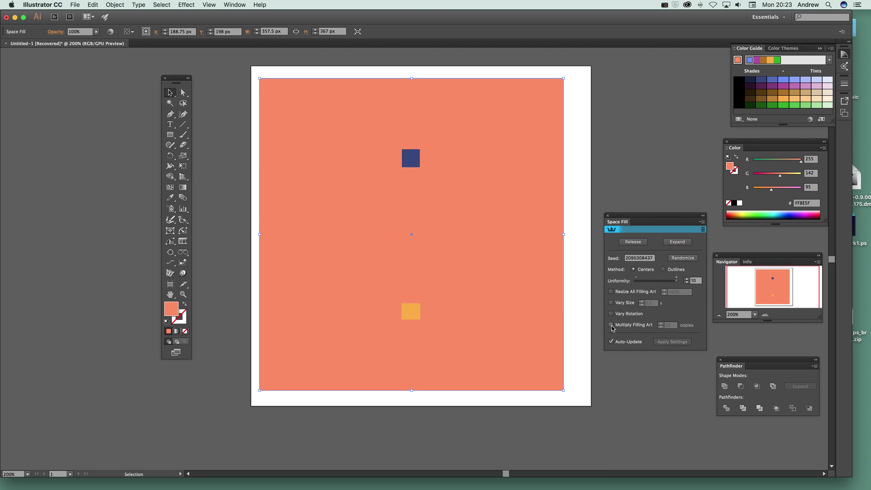
click(611, 325)
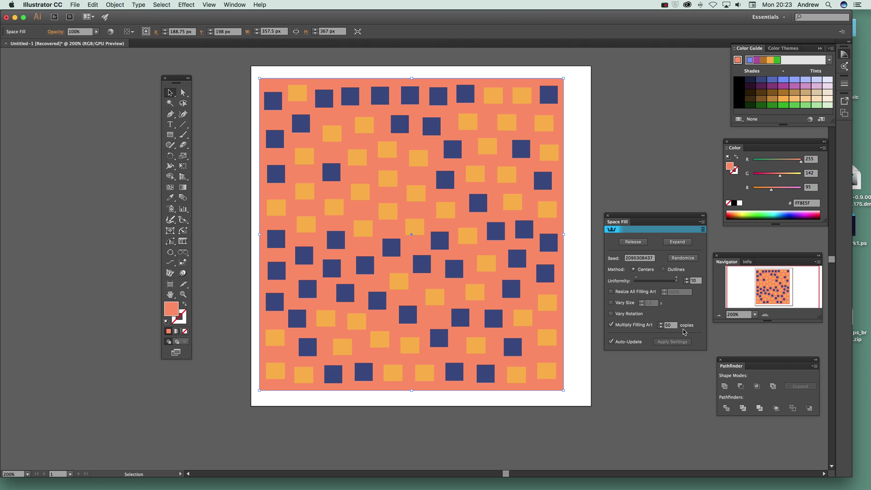
click(668, 324)
text(100)
key(Tab)
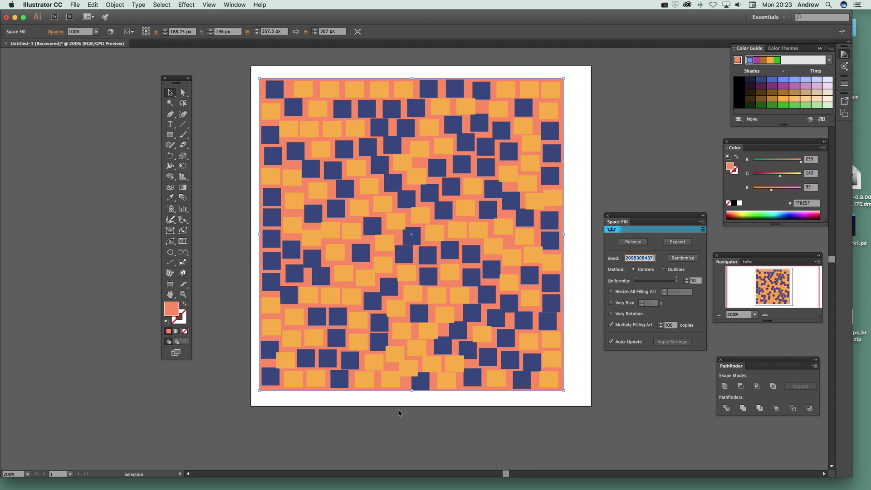
Expand the Space Fill into separate shapes and try combining all of them with a Pathfinder shape mode
click(680, 243)
drag(243, 76, 597, 399)
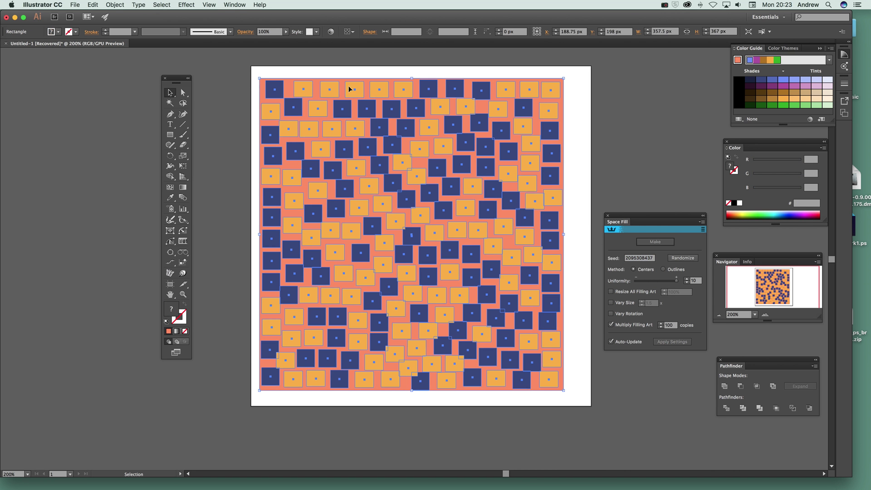
click(774, 386)
key(super+z)
Move the expanded artwork down and slightly to the left, and ungroup it
drag(545, 96, 534, 120)
click(115, 5)
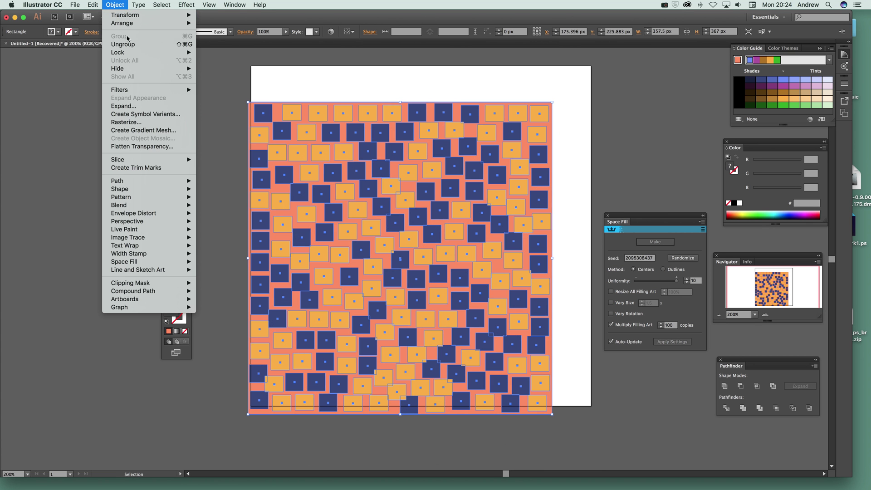
click(127, 44)
Select the group of small rectangles and move it down and to the right, partly off the coral square
click(295, 88)
drag(292, 111, 359, 152)
drag(427, 282, 427, 281)
Try scaling, rotating and enlarging the group of small rectangles over the coral square
drag(618, 456, 495, 343)
drag(494, 145, 530, 249)
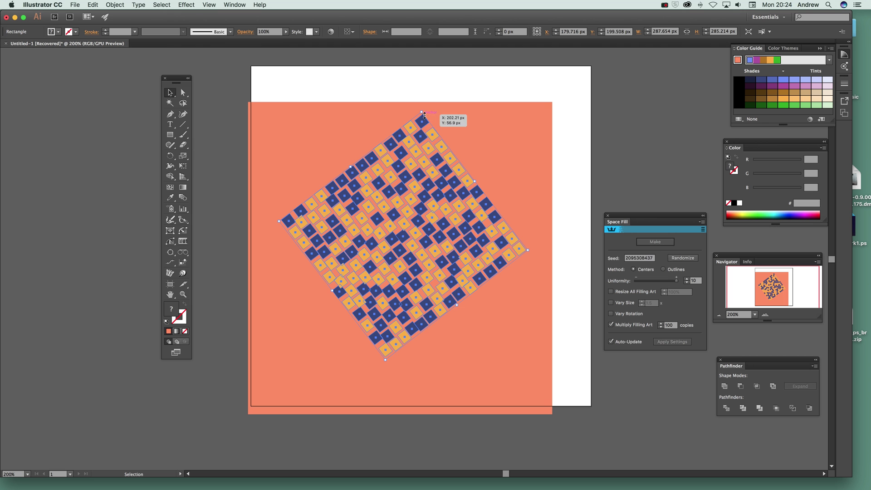
drag(424, 115, 421, 89)
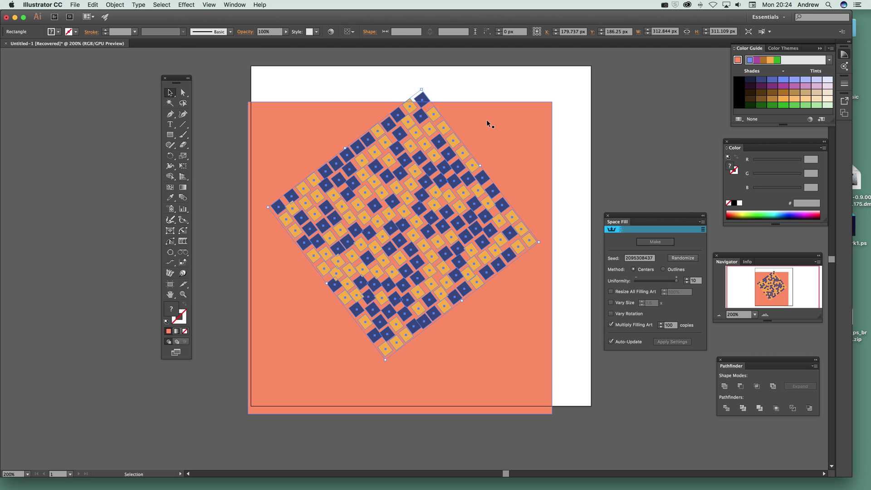
drag(385, 359, 353, 467)
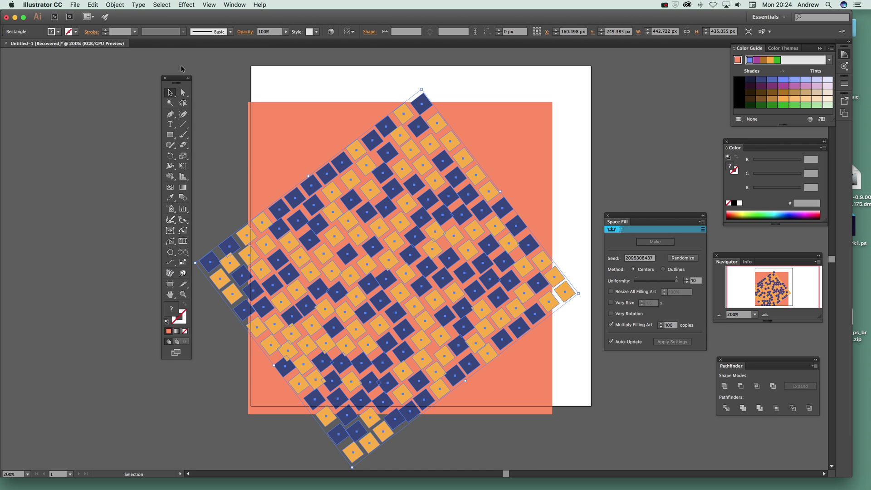
Undo the scaling and rotation of the small rectangles' group
key(super+z)
key(super+z)
key(super+z)
key(super+z)
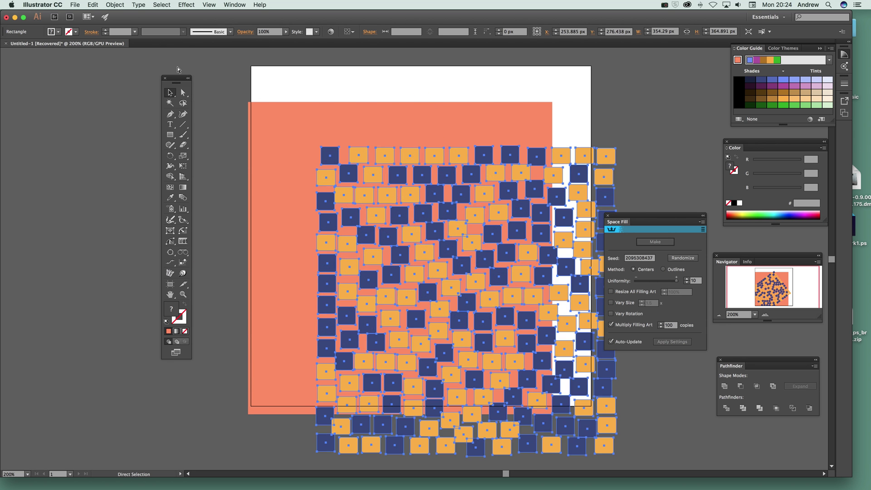
Undo the last move of the rectangles' group and apply Pathfinder Exclude to all the artwork
key(super+z)
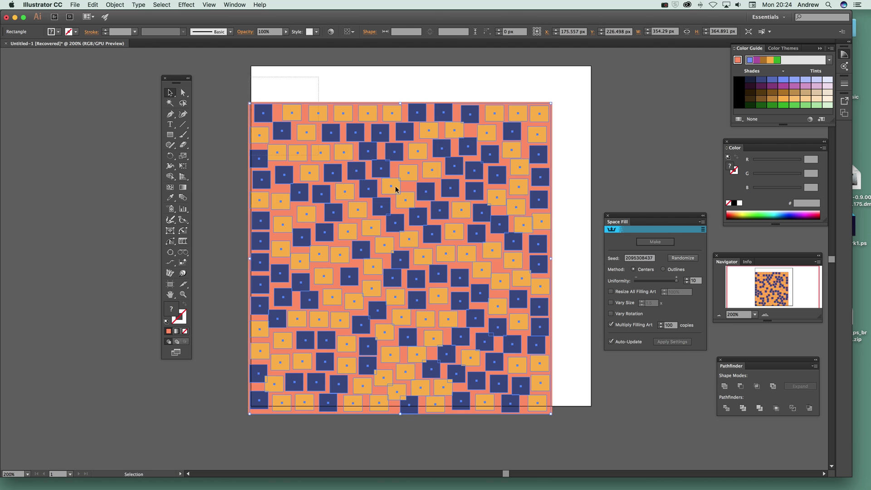
key(super+a)
click(774, 387)
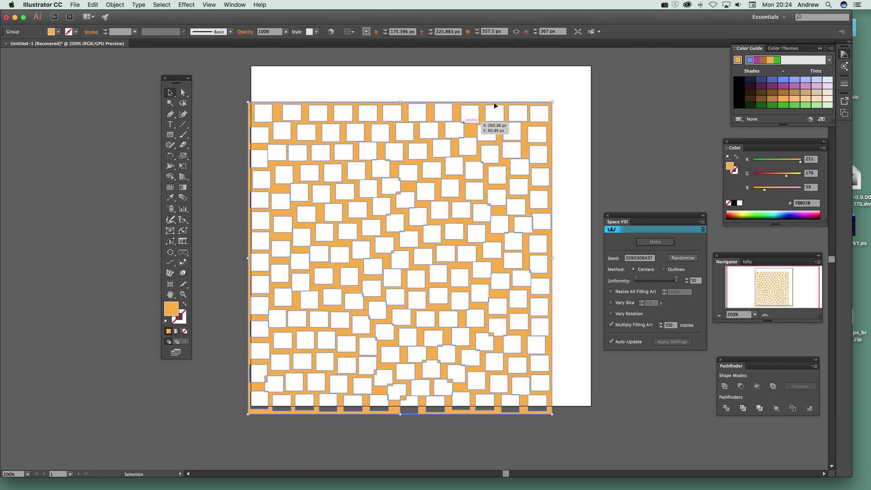
Move the perforated orange shape down and to the right, and draw an orange rectangle about 56 by 124 px near its upper-left corner
drag(269, 112, 360, 144)
click(169, 135)
drag(291, 105, 339, 209)
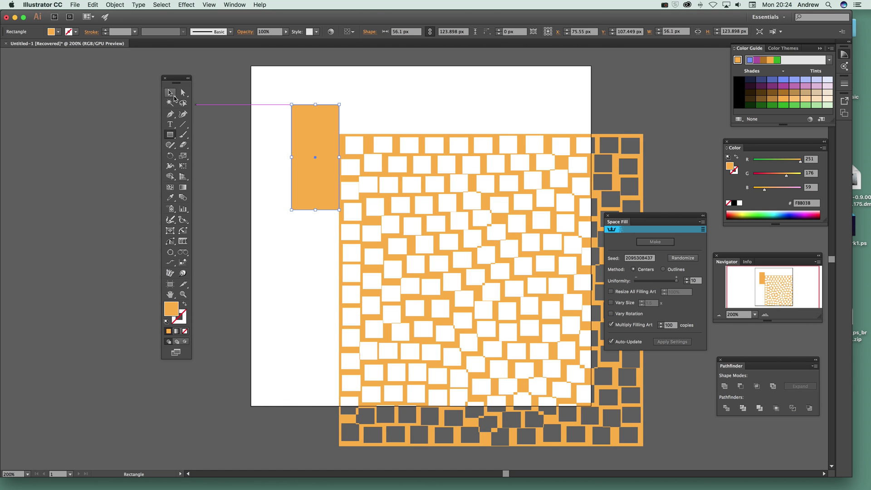
Send the orange rectangle to the back and move the perforated shape so it partly overlaps the rectangle
click(170, 94)
right_click(317, 146)
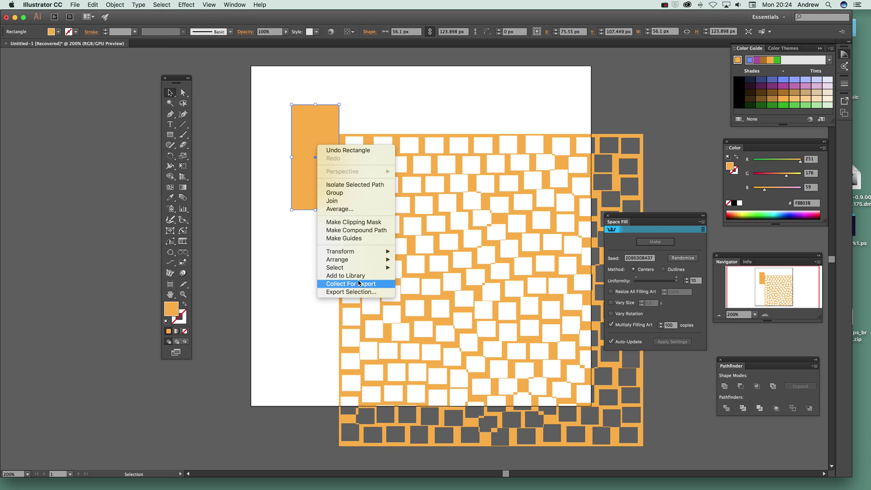
mouse_move(361, 260)
click(422, 283)
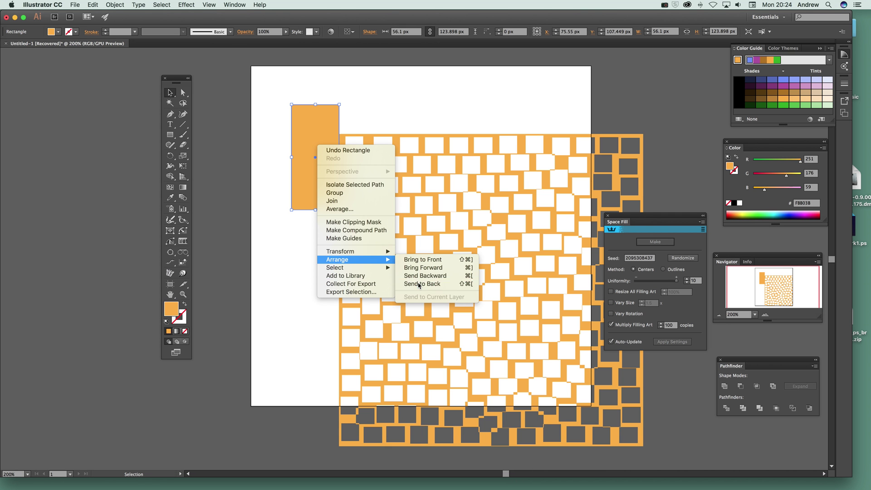
drag(394, 145, 337, 132)
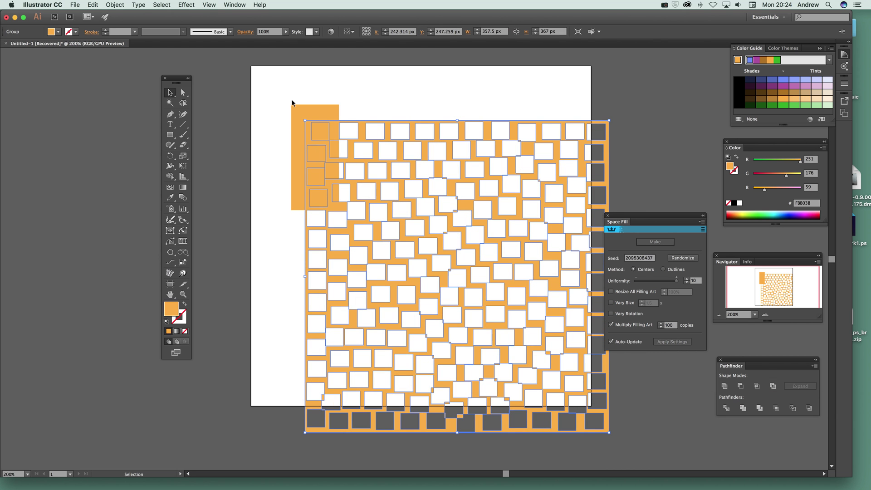
Undo the edits back to the live Space Fill object, release it into its original shapes, and deselect everything
click(296, 122)
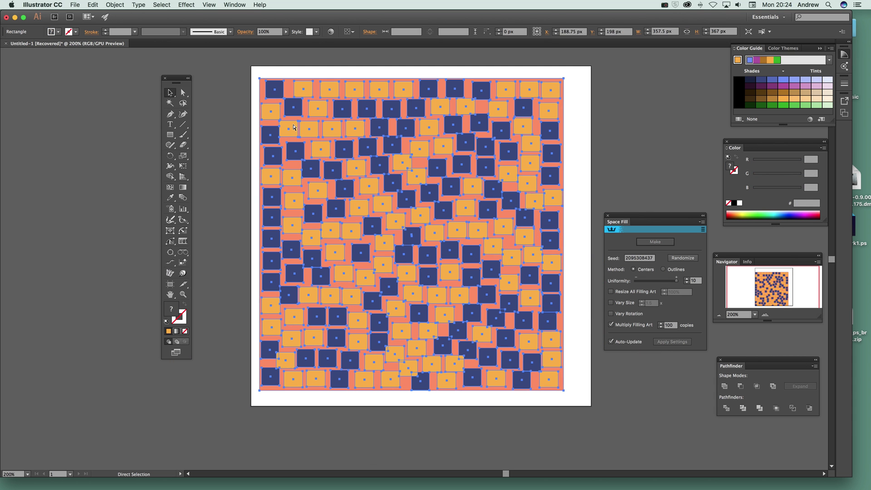
key(v)
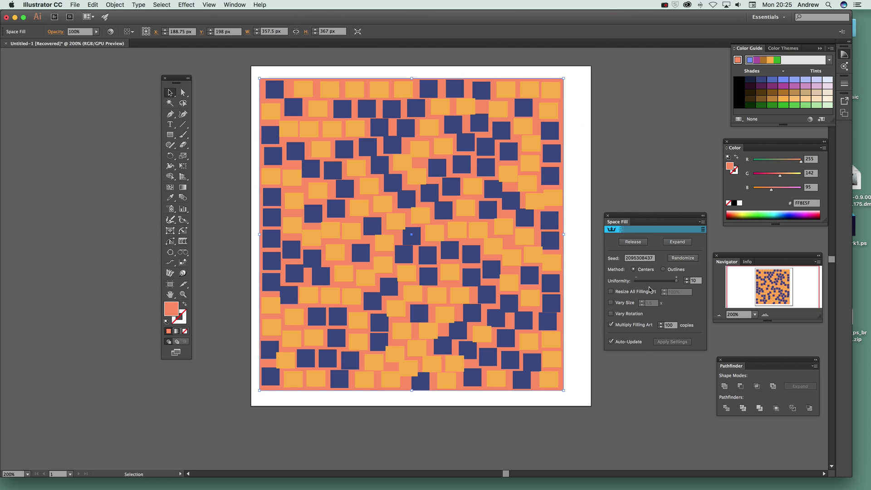
click(633, 241)
click(623, 124)
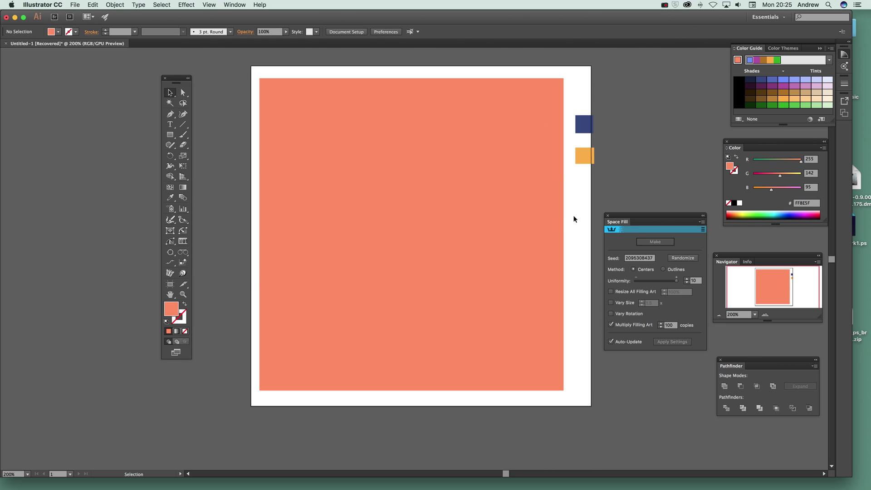
Draw two stars about 21 px wide beside the coral square's lower right, filling one green (1C8312) and the other lilac (CF94C6)
drag(170, 134, 204, 177)
mouse_move(577, 299)
mouse_down()
mouse_move(587, 305)
mouse_move(581, 332)
mouse_up()
click(772, 104)
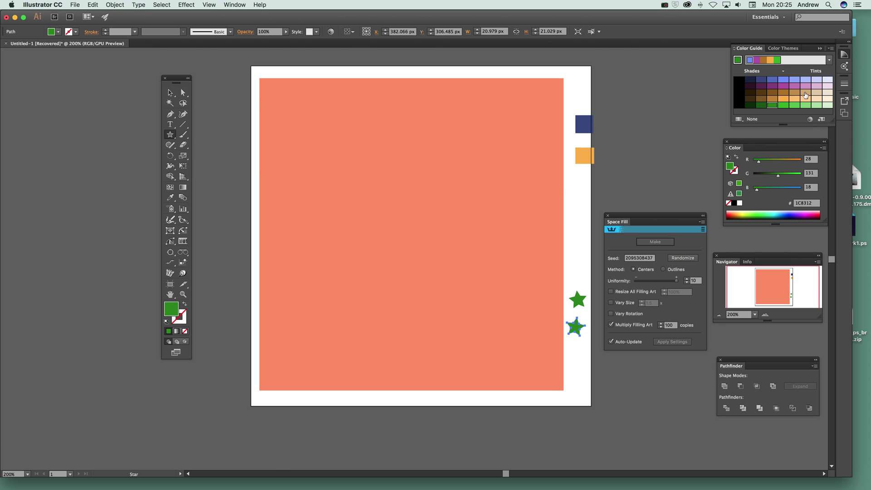
click(806, 86)
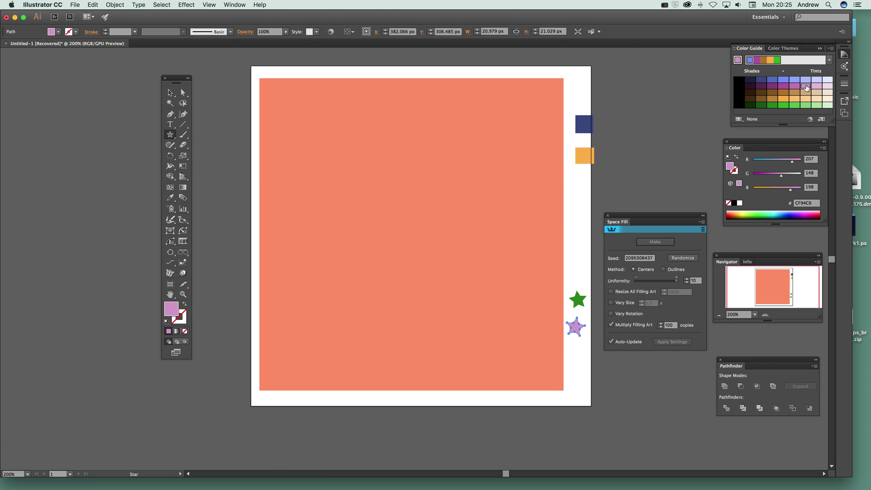
Select the coral square with both stars and make a Space Fill from them
click(170, 92)
click(247, 141)
click(317, 181)
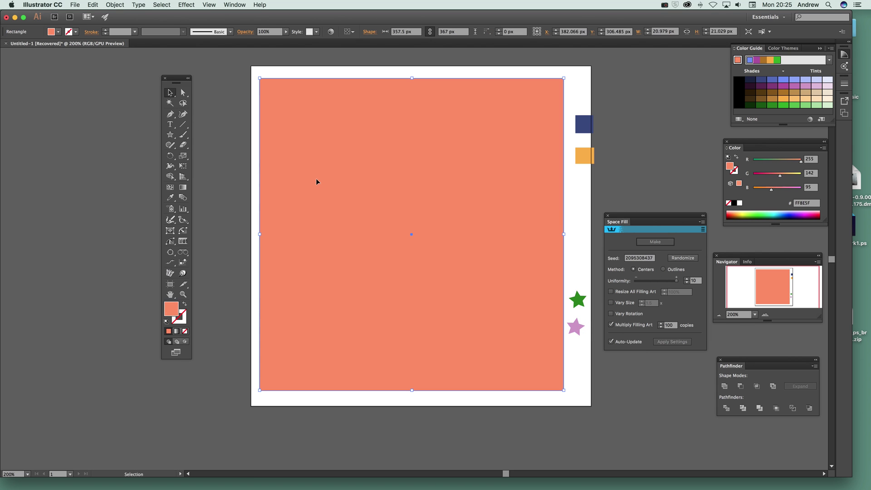
shift+click(583, 303)
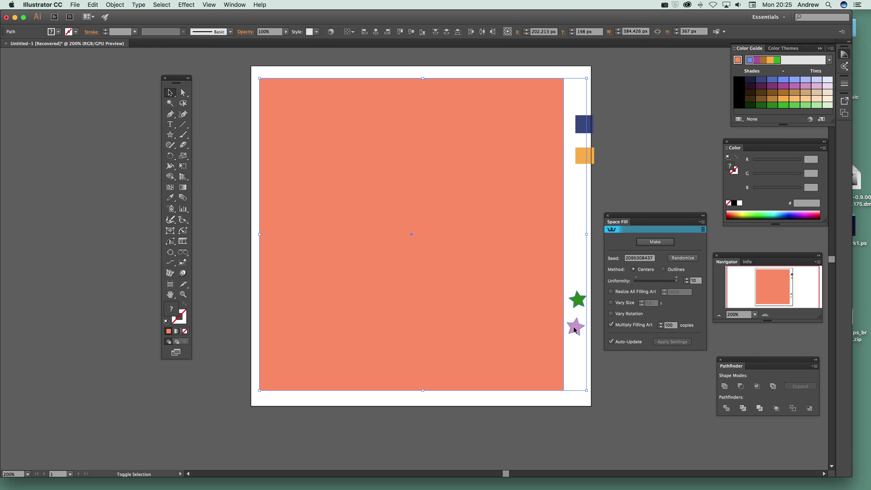
click(655, 242)
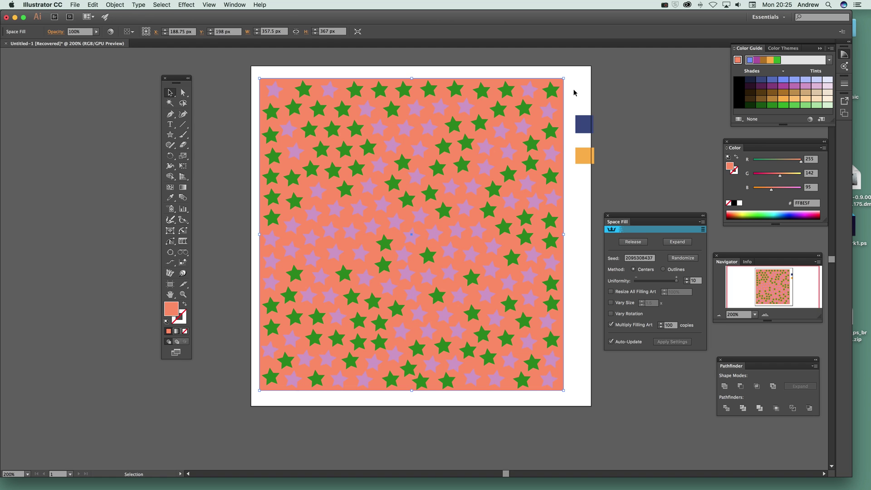
Delete the star-filled square and draw a coral ellipse about 210 by 203 px on the artboard
key(Delete)
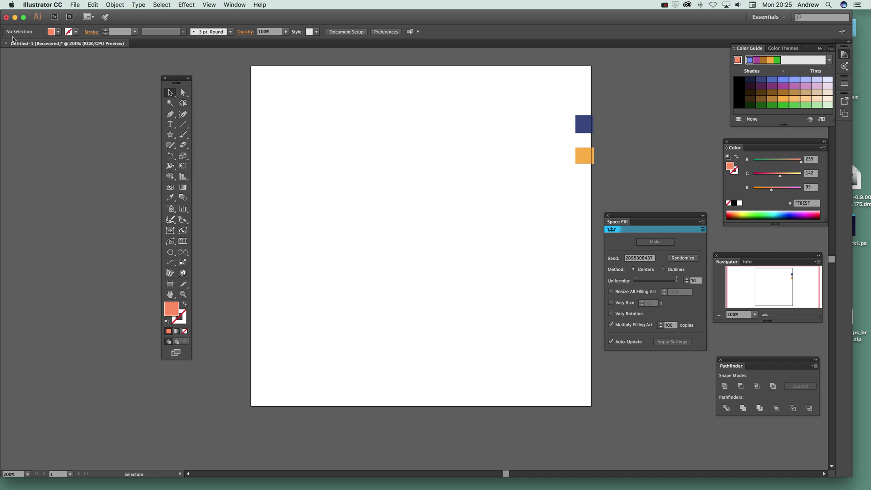
drag(170, 134, 198, 157)
drag(285, 115, 464, 287)
Draw a small star beside the coral ellipse, fill it green (25AE18), and scale it down to about 16 px wide
drag(170, 134, 197, 179)
drag(499, 251, 510, 261)
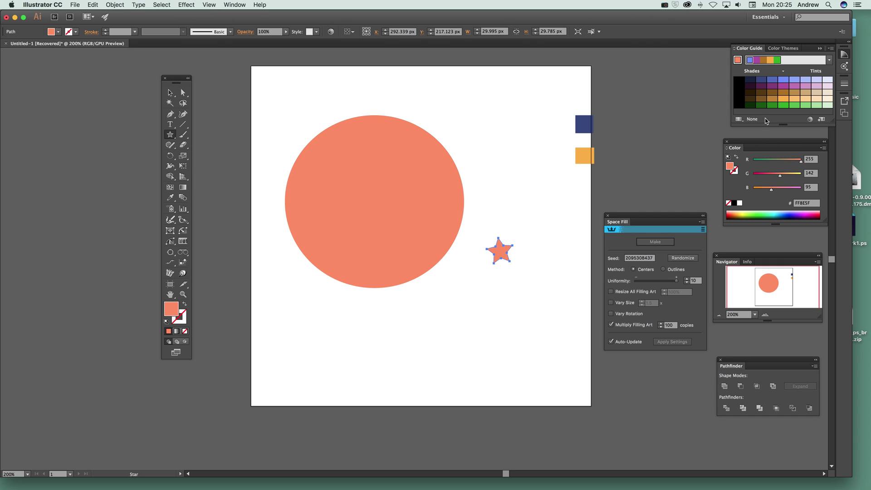
click(783, 105)
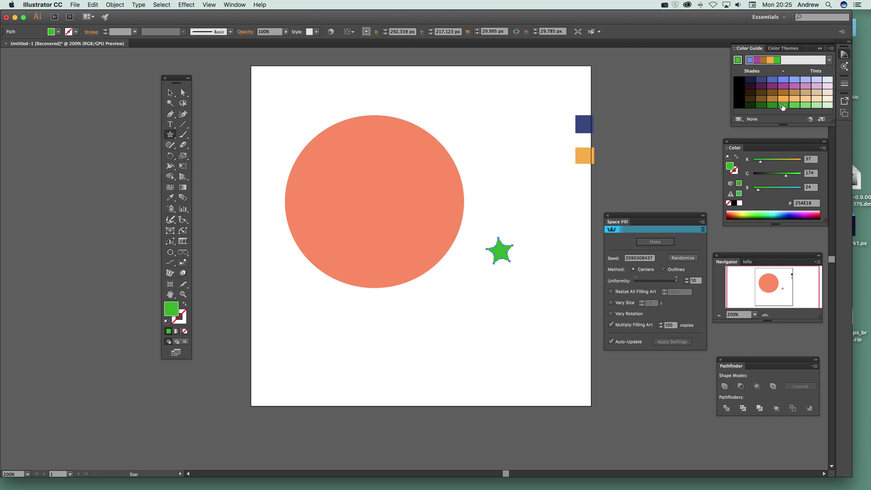
mouse_move(514, 261)
mouse_down()
mouse_move(517, 252)
mouse_move(500, 251)
mouse_up()
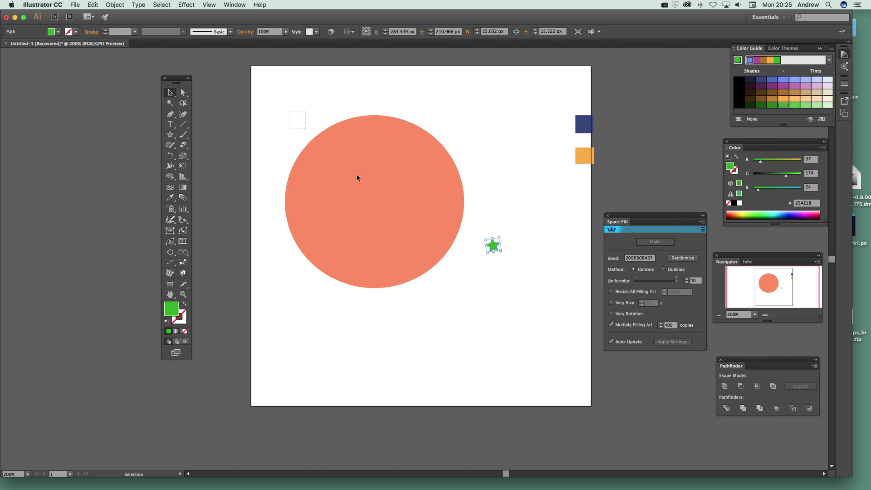
Make a Space Fill from the coral ellipse and green star, and enlarge it to about 310 by 299 px
drag(292, 112, 545, 317)
click(653, 241)
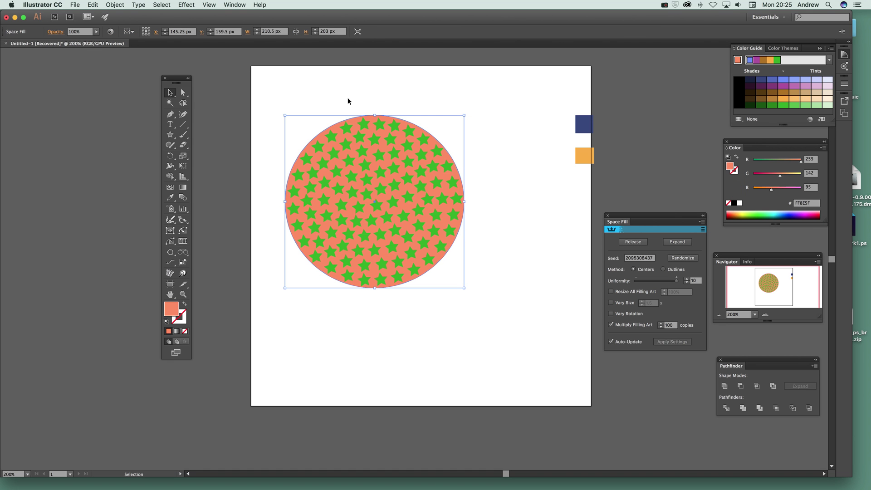
drag(462, 288, 548, 370)
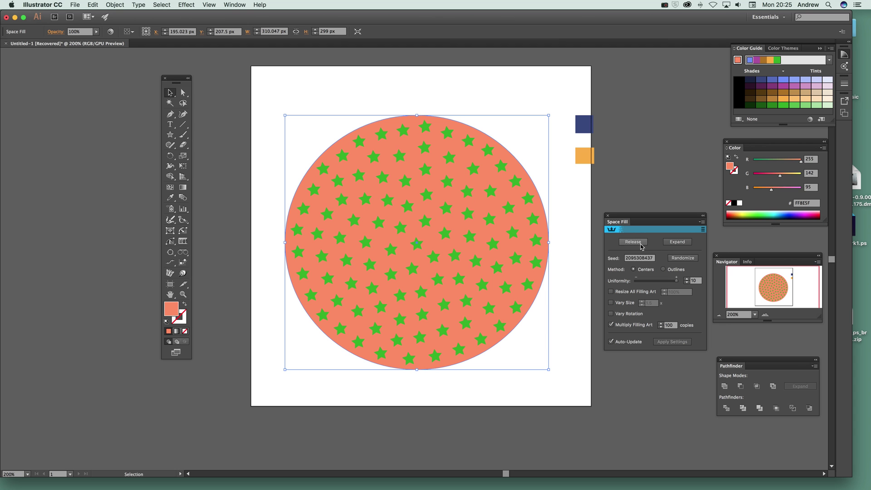
Randomize the Space Fill seed several times to rearrange the stars
click(684, 259)
click(684, 260)
click(684, 258)
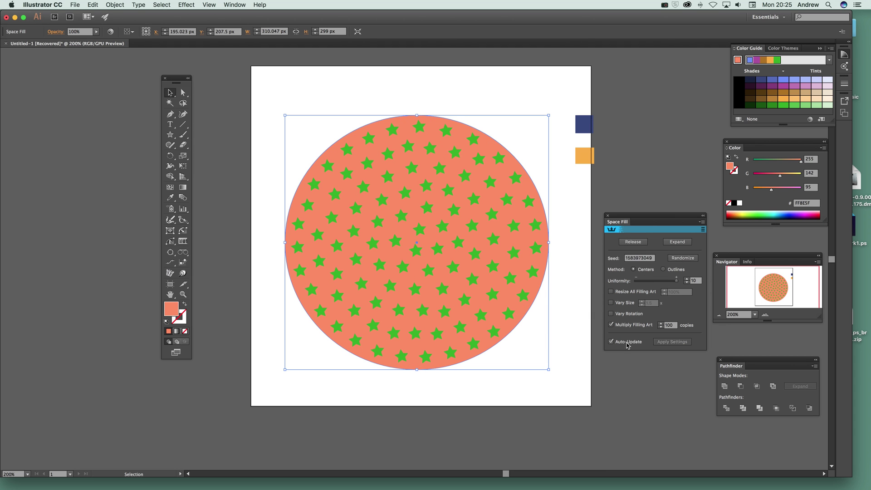
Try 200 and 300 copies of the green star in the Space Fill
click(676, 325)
text(200)
key(Tab)
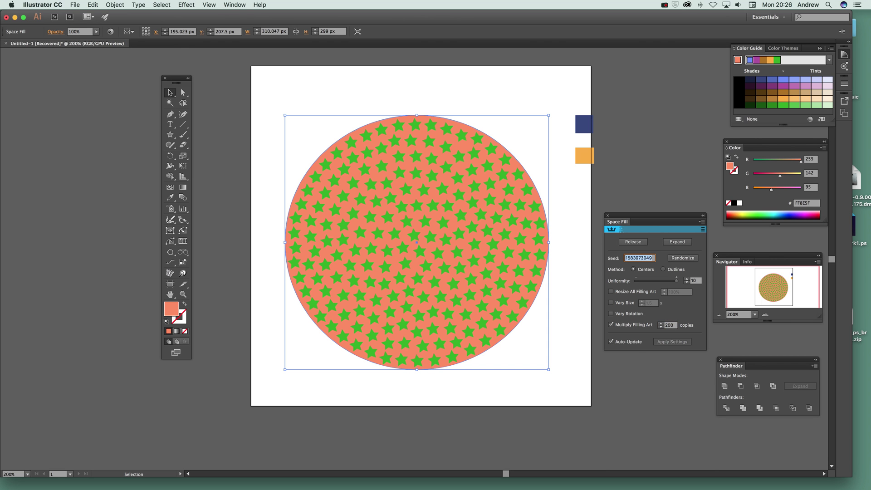
key(shift+Tab)
text(300)
key(Tab)
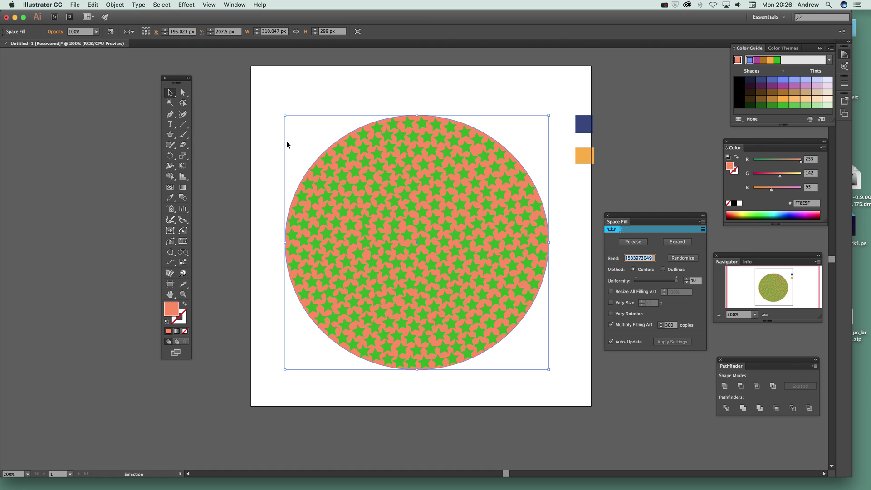
Set the Space Fill to 30 copies and move the filled ellipse slightly up and to the left
click(675, 325)
text(30)
key(Tab)
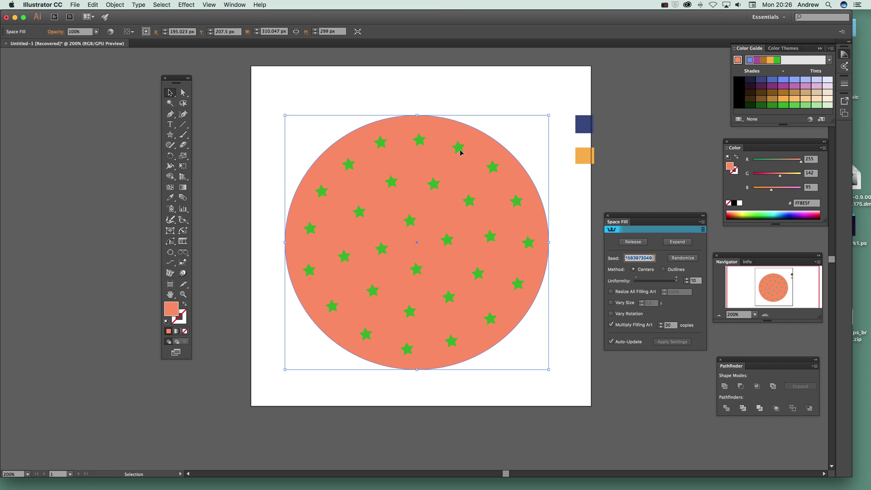
drag(461, 152, 448, 142)
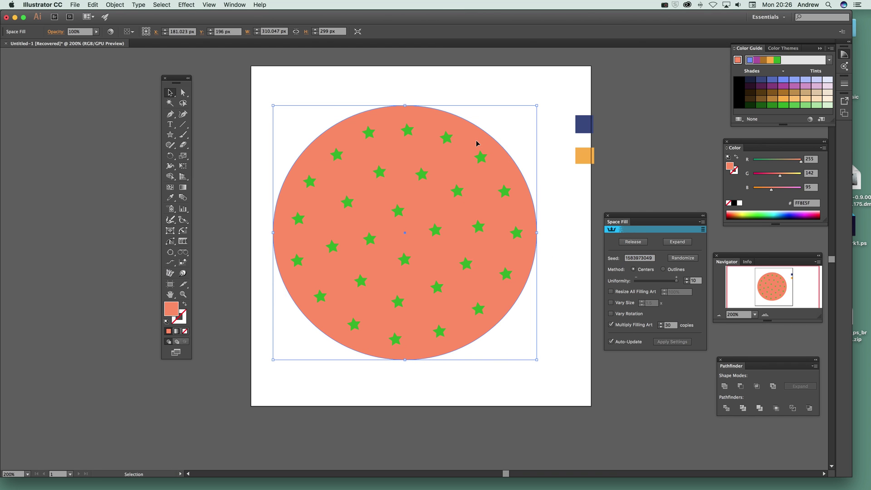
Add a new fill to the Space Fill object's appearance and set that fill's blending mode to Darken
click(228, 5)
click(244, 124)
click(160, 227)
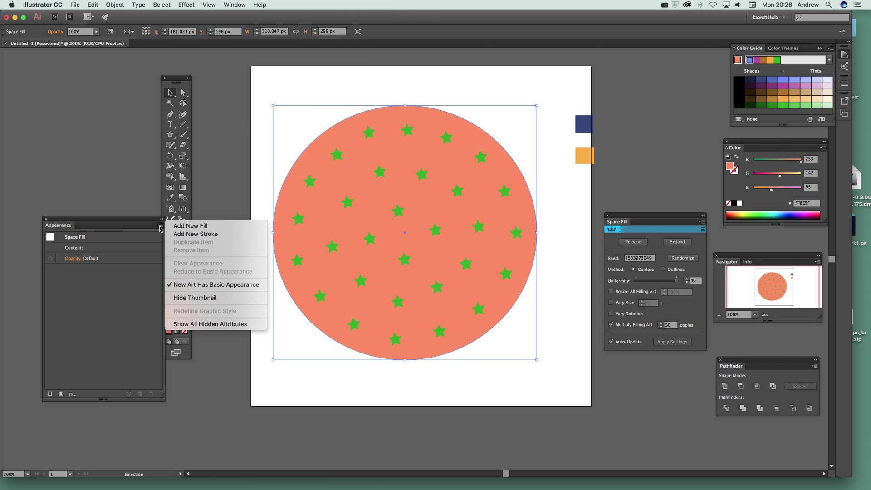
click(209, 227)
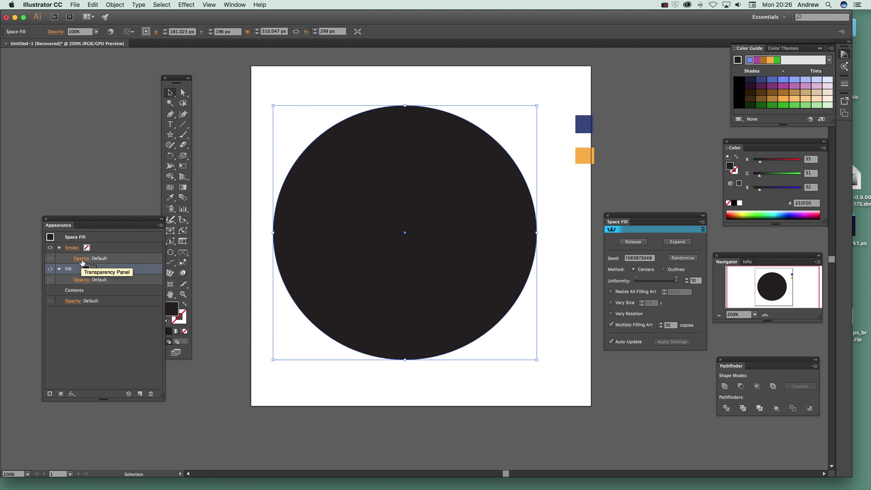
click(82, 280)
click(40, 296)
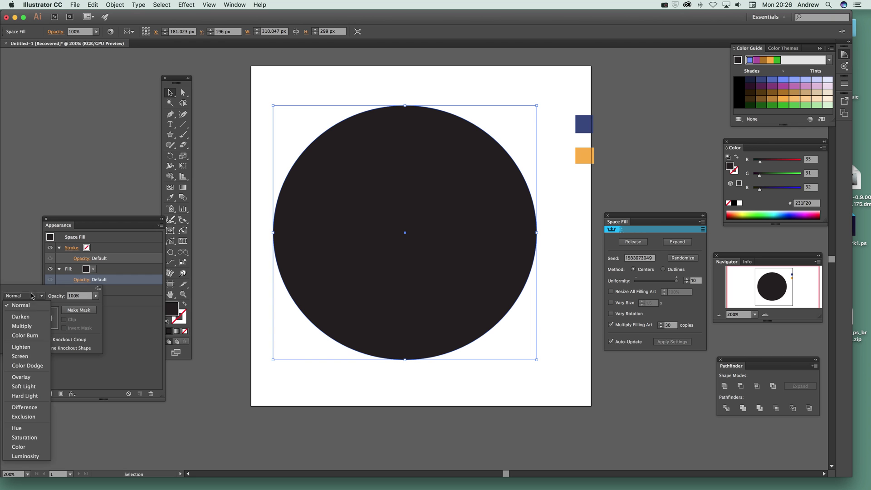
click(26, 319)
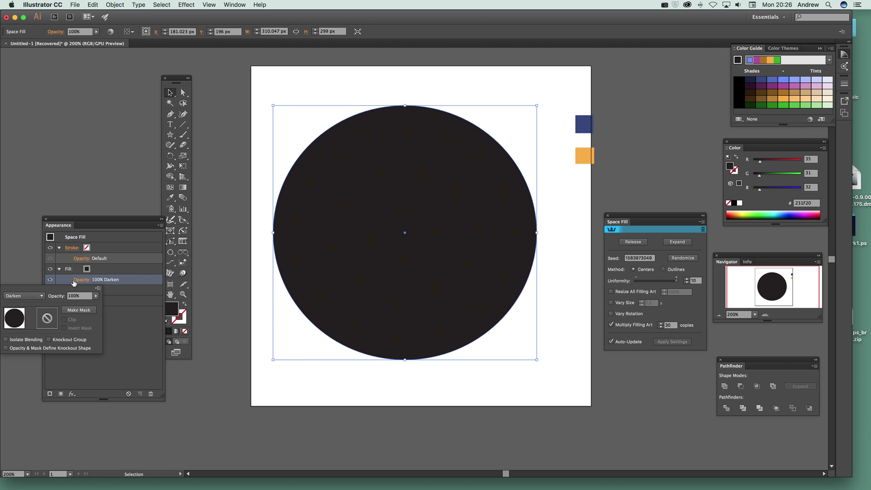
Change the added fill's color to red (FF0000) from the swatches
click(88, 270)
click(87, 270)
click(90, 269)
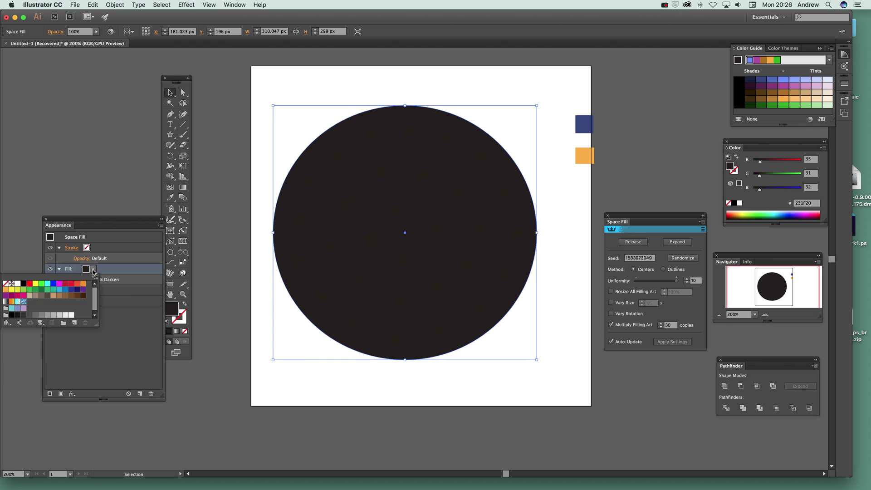
click(30, 284)
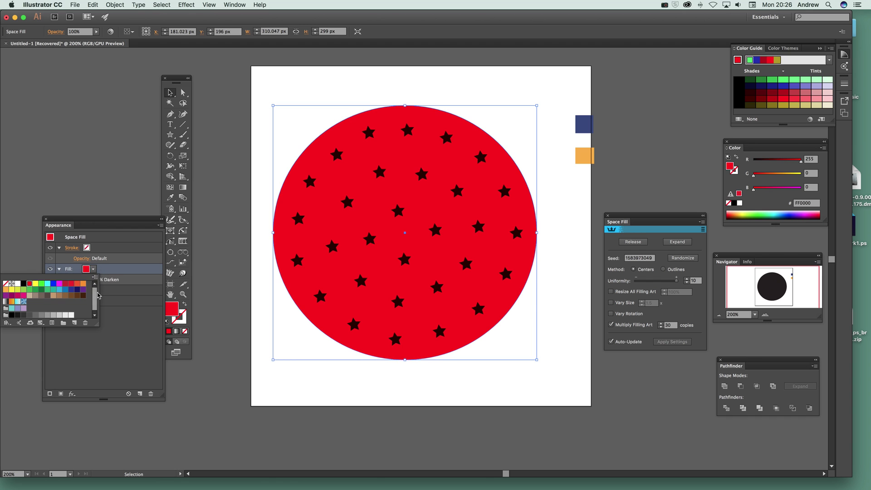
click(98, 336)
click(93, 269)
click(112, 302)
Set the red fill's opacity to 59% and its blending mode to Difference
click(83, 280)
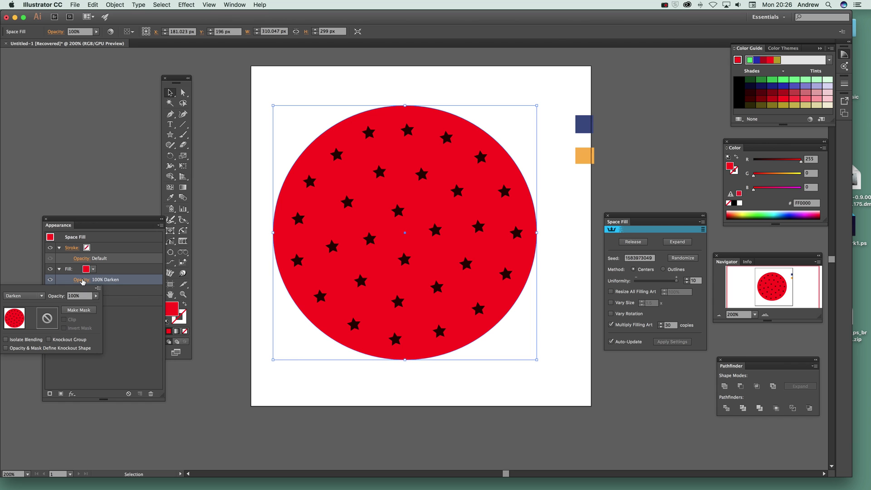
click(96, 296)
drag(95, 302, 82, 305)
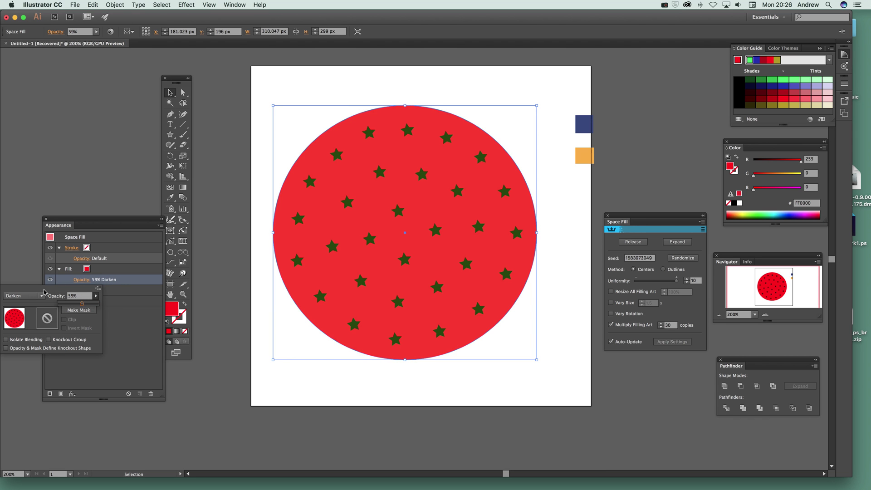
click(28, 296)
click(29, 408)
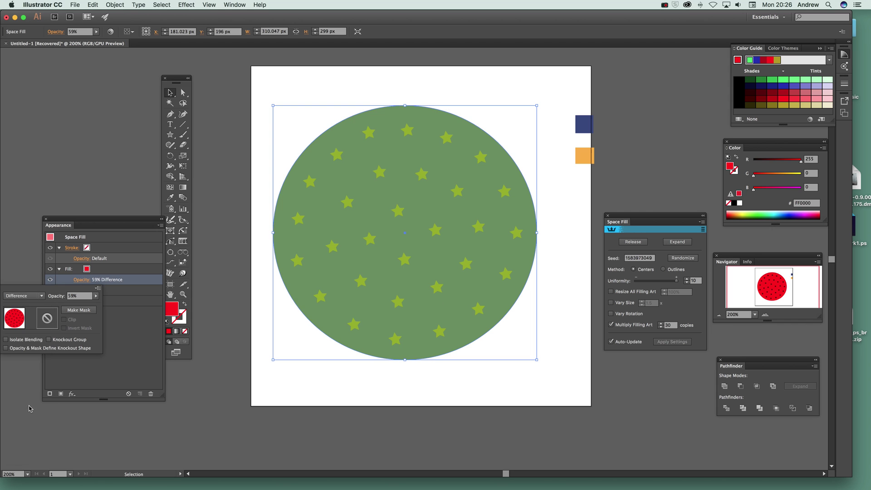
click(685, 261)
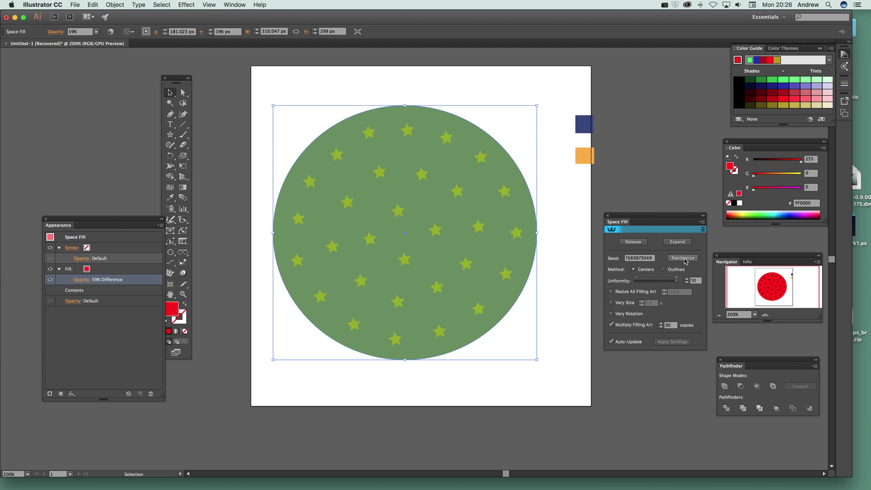
Randomize the Space Fill's star arrangement several times
click(685, 261)
click(685, 261)
click(685, 261)
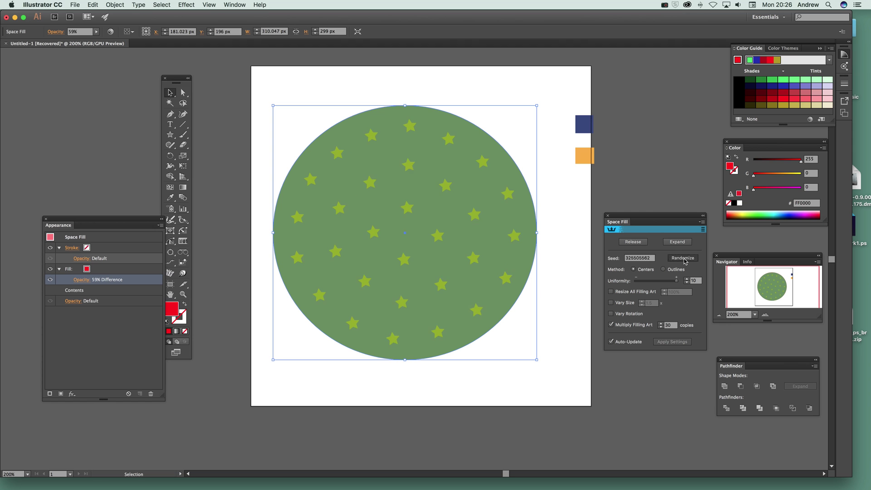
click(685, 260)
click(683, 258)
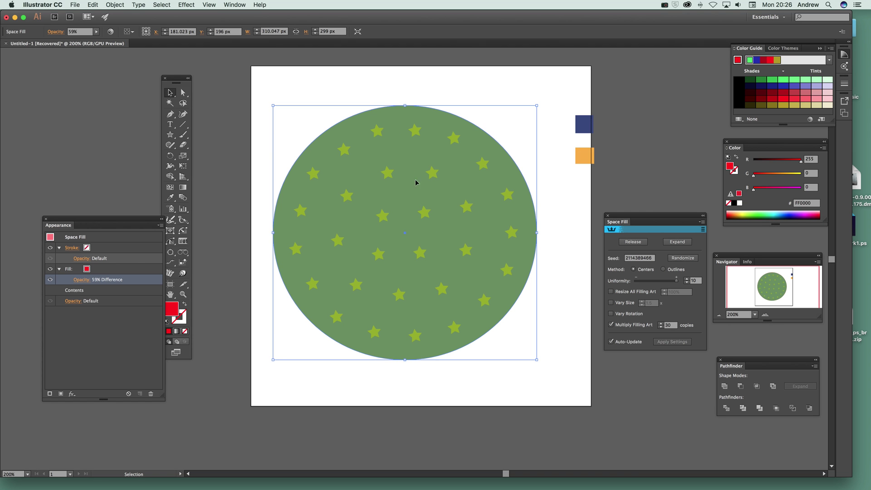
Delete the filled circle and everything else on the artboard, and draw a red star about 405 by 416 px
drag(276, 65, 607, 391)
key(Delete)
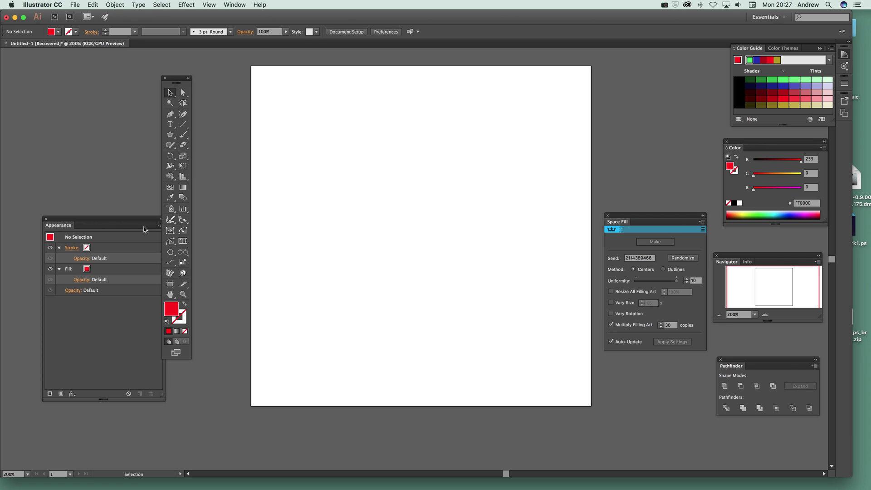
click(168, 136)
drag(371, 204, 517, 326)
Add the text "type" beside the star, enlarge it to about 19.4 pt and color it blue (5350C2)
click(168, 126)
click(536, 192)
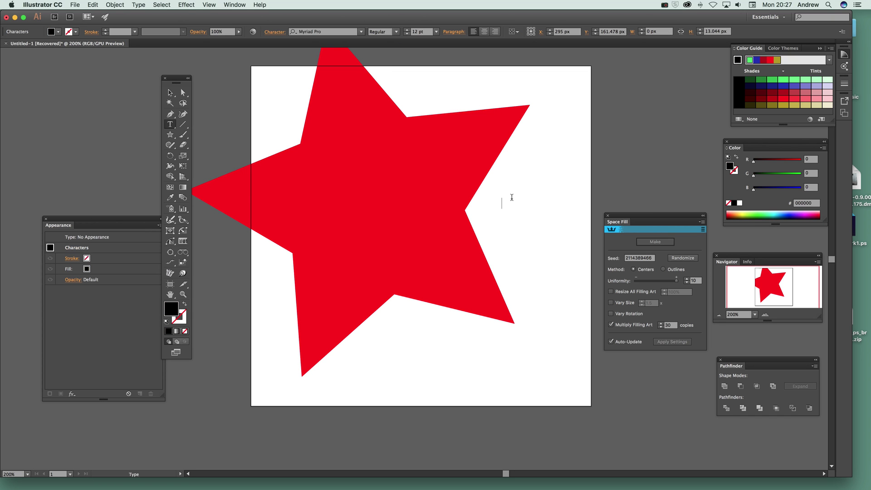
text(type)
click(171, 93)
drag(523, 209, 533, 217)
click(794, 86)
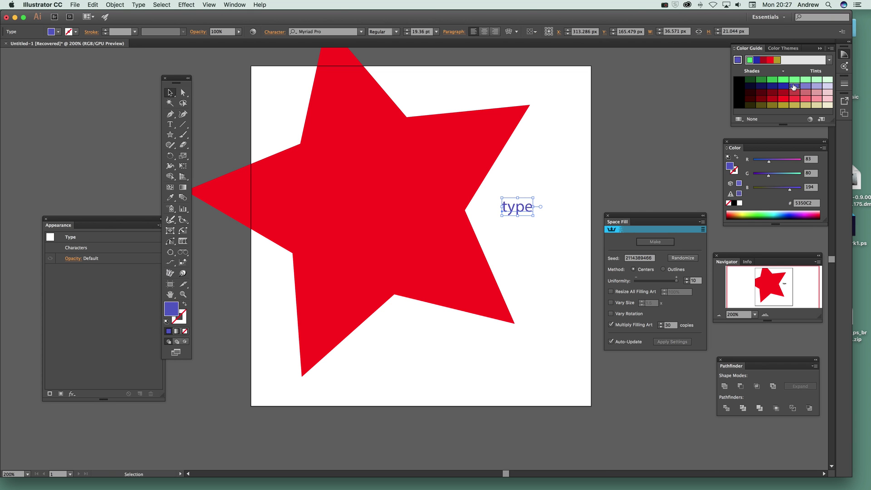
click(542, 160)
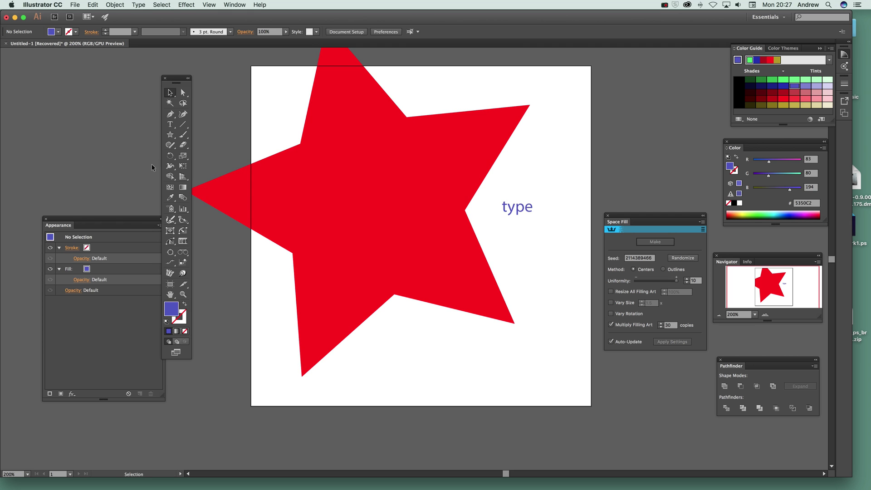
Add the text "ab" below the word "type" and color it light red from the color guide
click(172, 129)
click(505, 220)
text(ab)
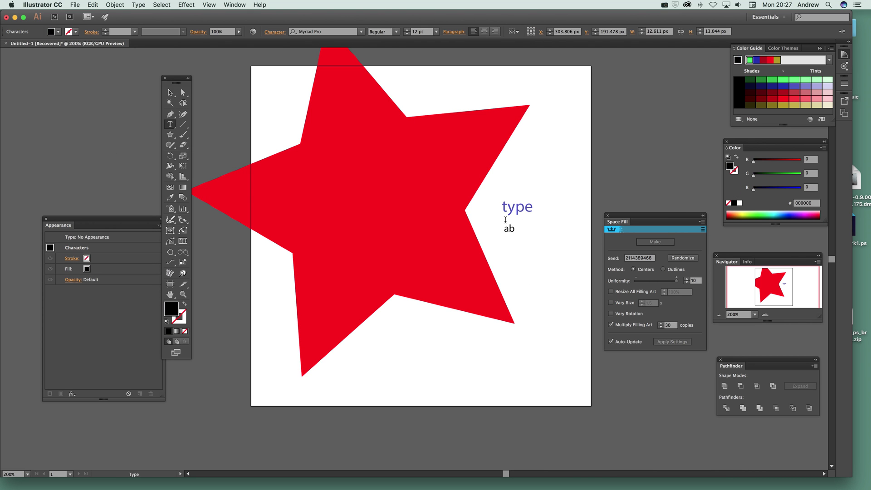
click(171, 92)
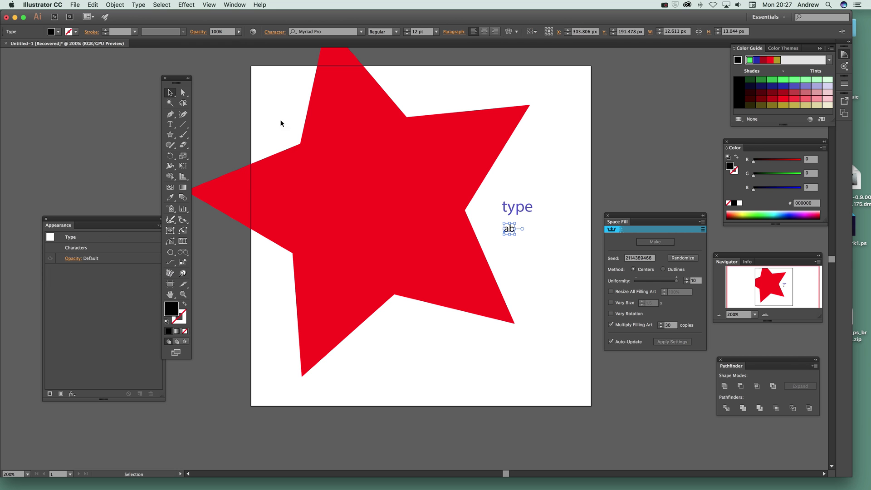
click(817, 100)
Select the star and both text objects and make a Space Fill from them
drag(269, 112, 562, 325)
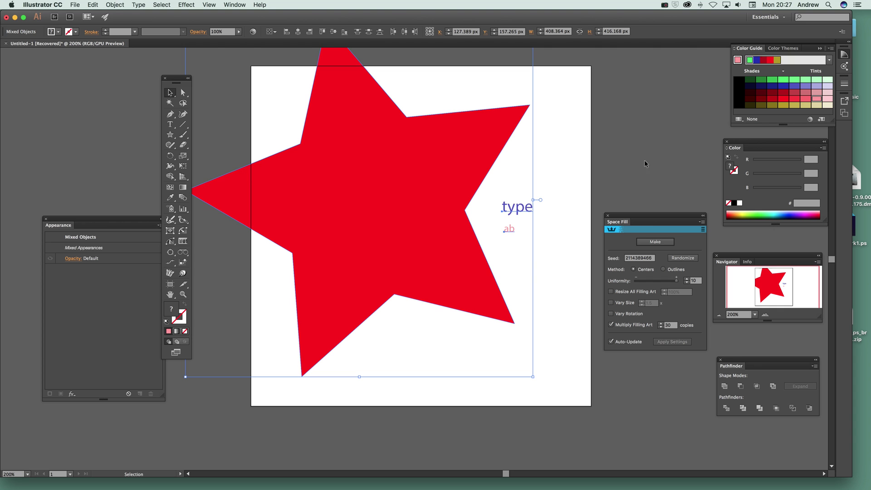
click(655, 242)
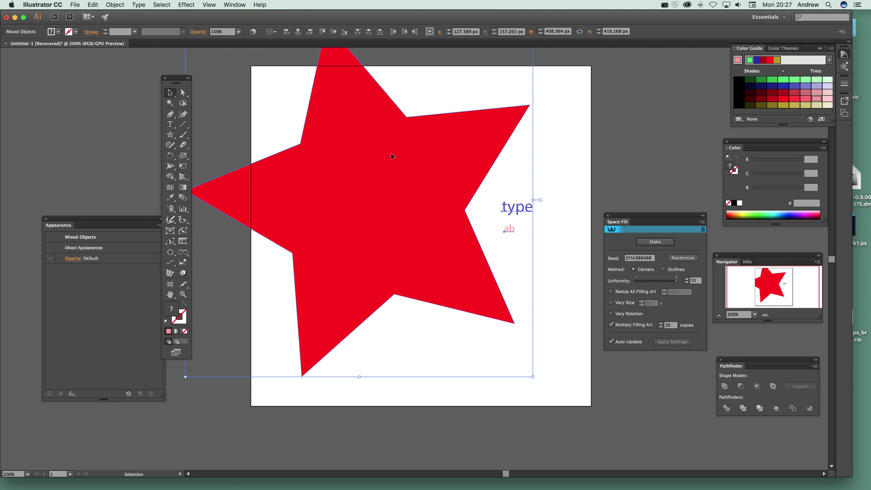
click(666, 243)
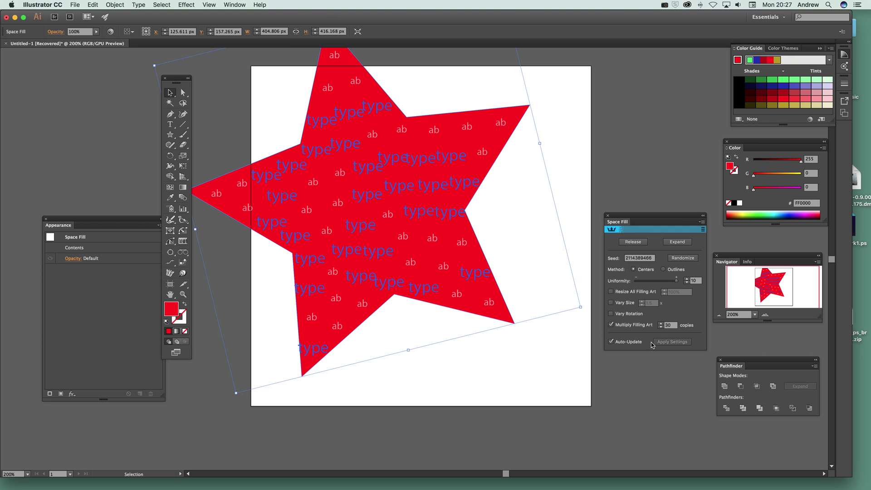
Set the star's Space Fill to 100 copies and enable Vary Size and Vary Rotation
click(666, 325)
key(Tab)
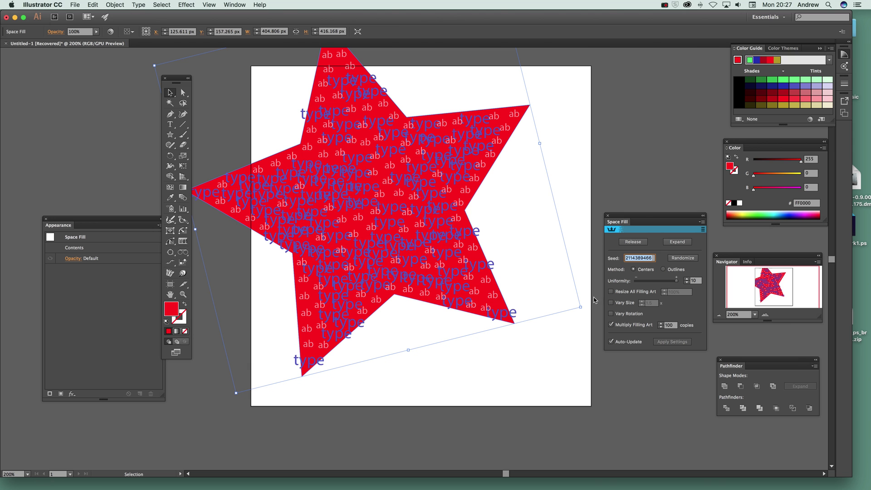
click(611, 313)
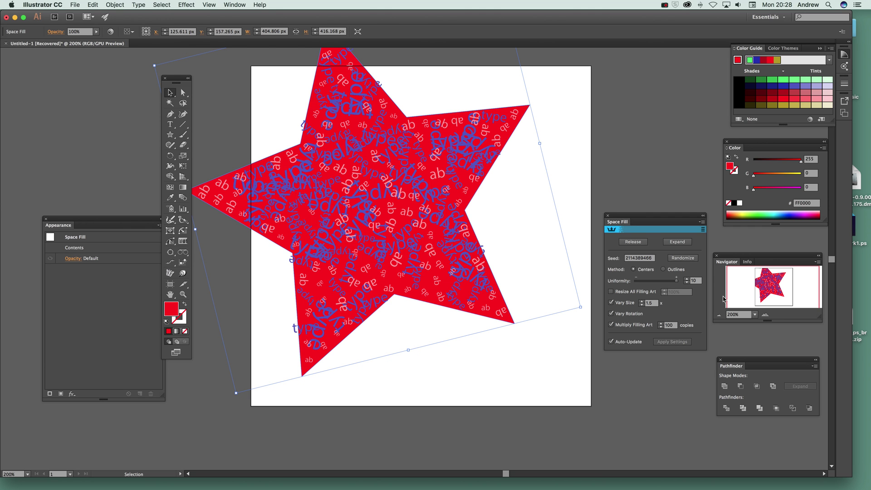
Delete the filled star and draw a red rectangle about 286.5 by 215.5 px in the artboard's upper part
key(Delete)
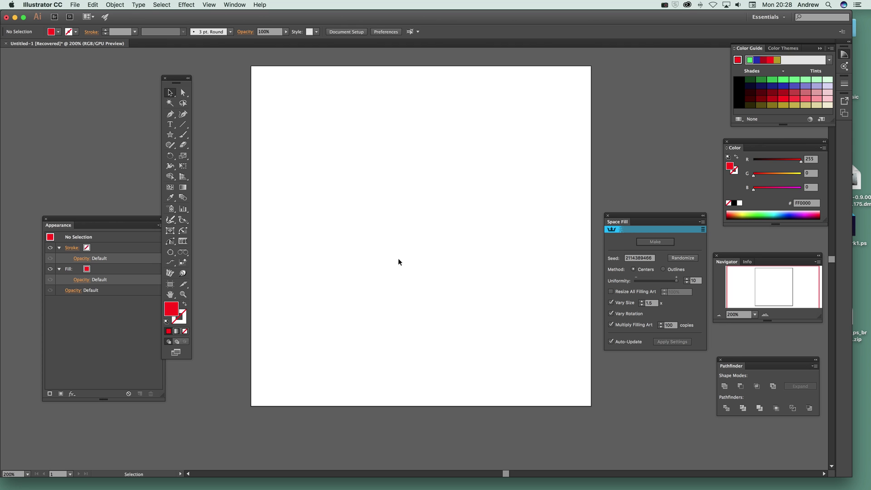
drag(170, 135, 196, 134)
drag(284, 102, 528, 284)
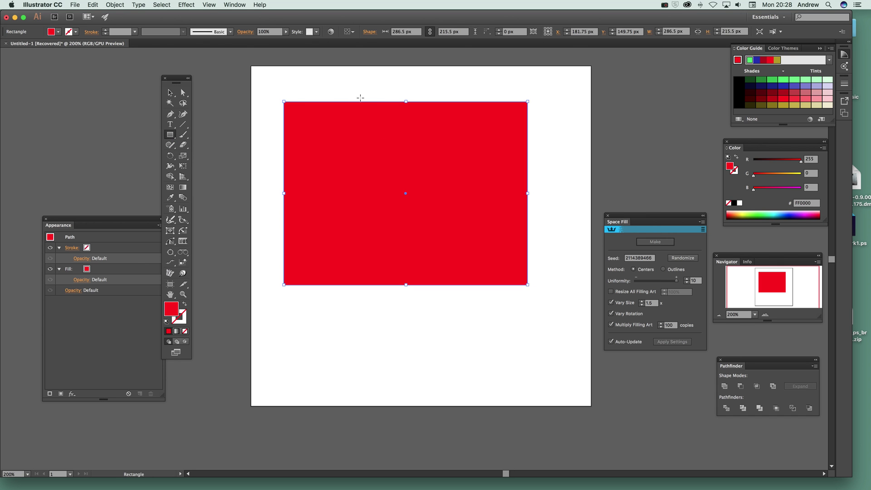
Draw two squares about 26 px wide below the rectangle, coloring one green (1A8033) and overlapping it on the other, colored black
drag(400, 316, 456, 353)
click(170, 93)
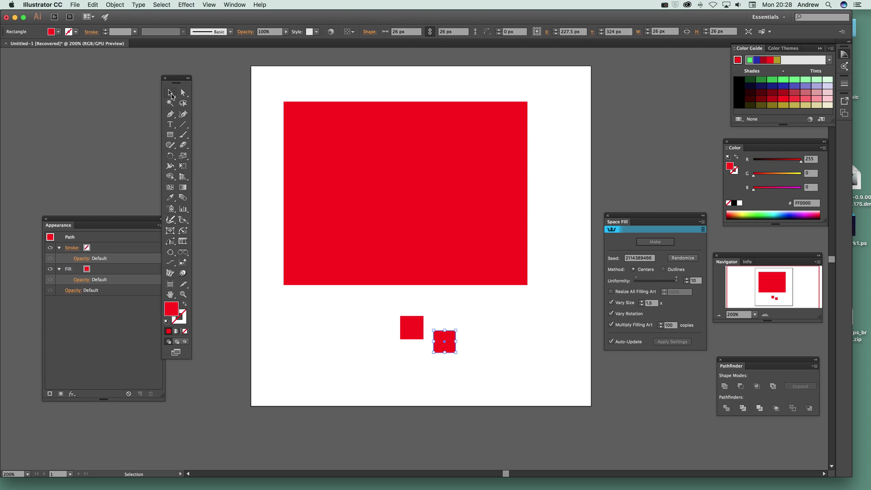
drag(442, 339, 387, 314)
click(762, 81)
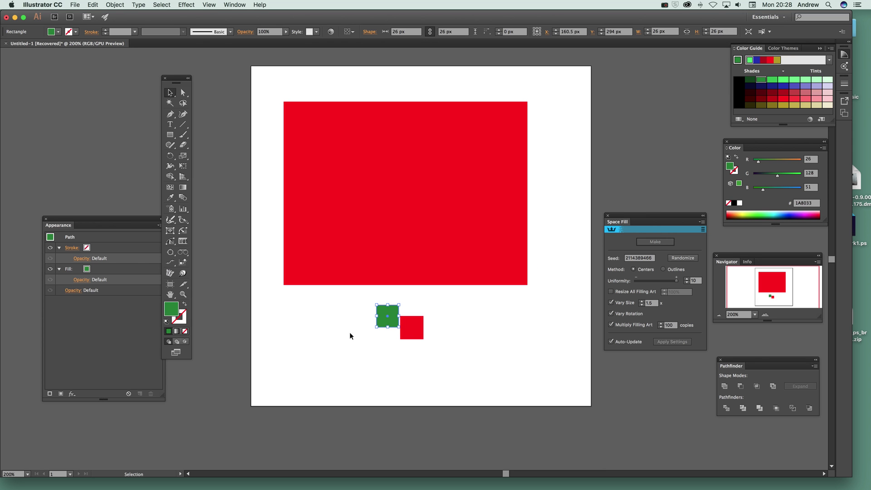
click(421, 335)
click(738, 80)
drag(387, 311, 404, 341)
Group the overlapping green and black squares and scale the group down slightly
click(117, 5)
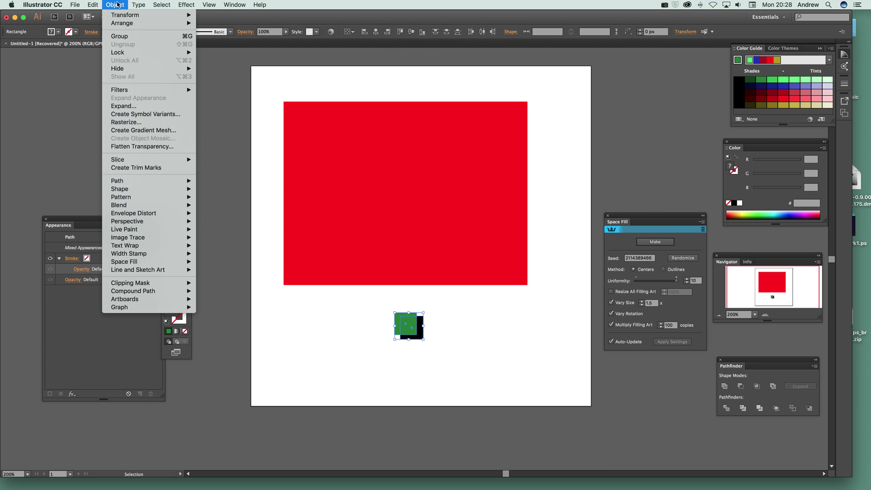
click(121, 38)
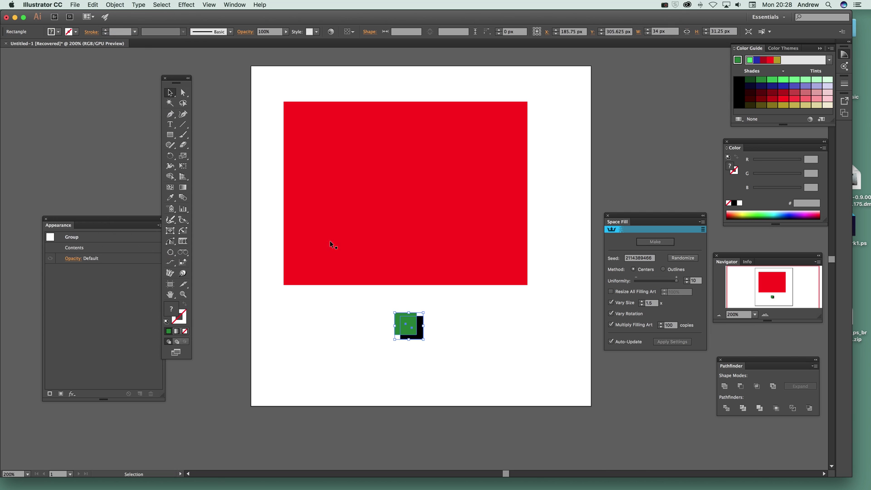
drag(424, 339, 415, 331)
Space Fill the red rectangle with the grouped squares and turn off Vary Rotation
drag(268, 84, 567, 378)
click(640, 242)
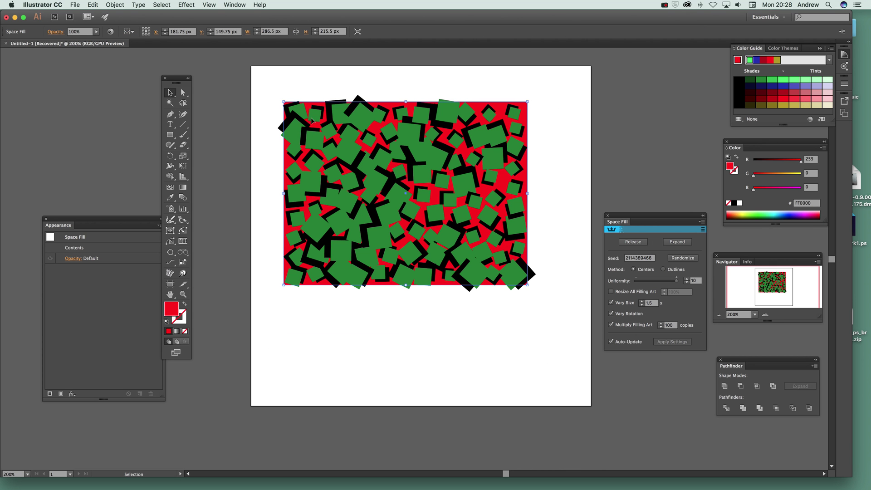
click(612, 314)
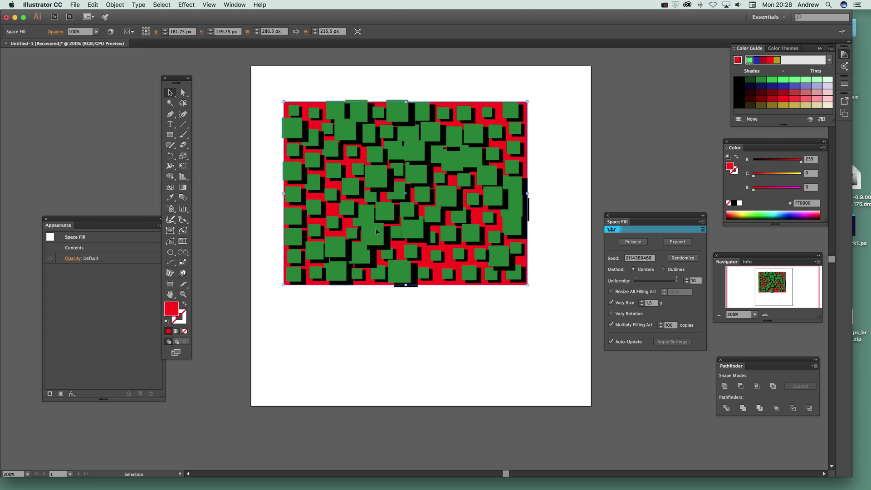
Release the Space Fill and squeeze the green and black squares into a narrow upright strip
click(633, 242)
click(442, 338)
click(410, 323)
mouse_move(414, 312)
mouse_down()
mouse_move(424, 305)
mouse_move(424, 320)
mouse_move(401, 318)
mouse_up()
Make a new Space Fill of the red rectangle with the narrow green and black strip
click(378, 307)
drag(266, 85, 576, 369)
click(664, 243)
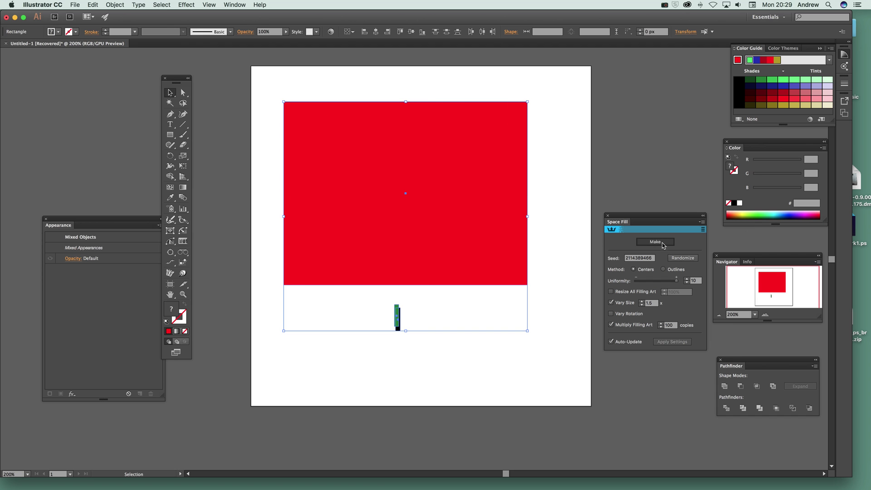
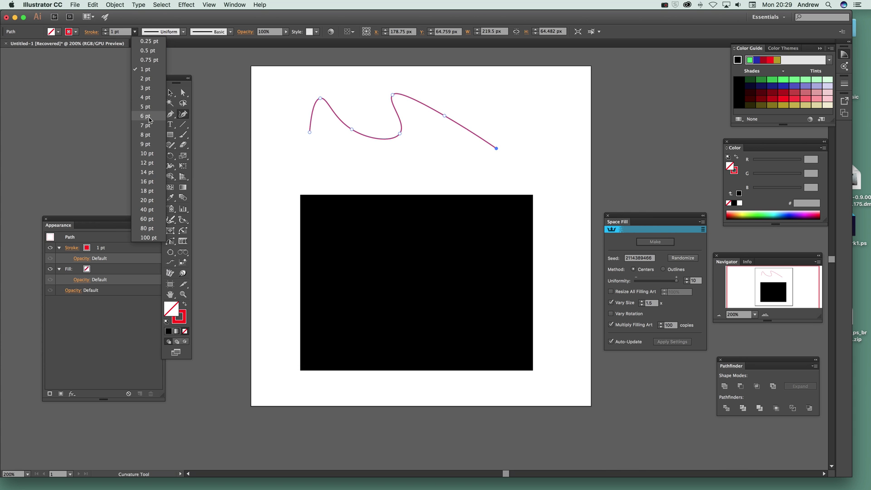
Give the wavy path above the black rectangle a 6 pt stroke with the width profile tapered at both ends
click(146, 117)
click(184, 32)
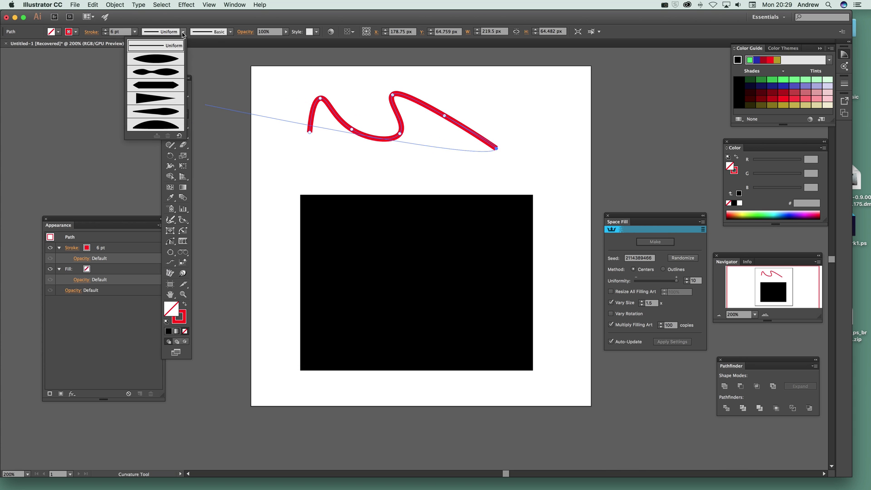
click(170, 56)
key(v)
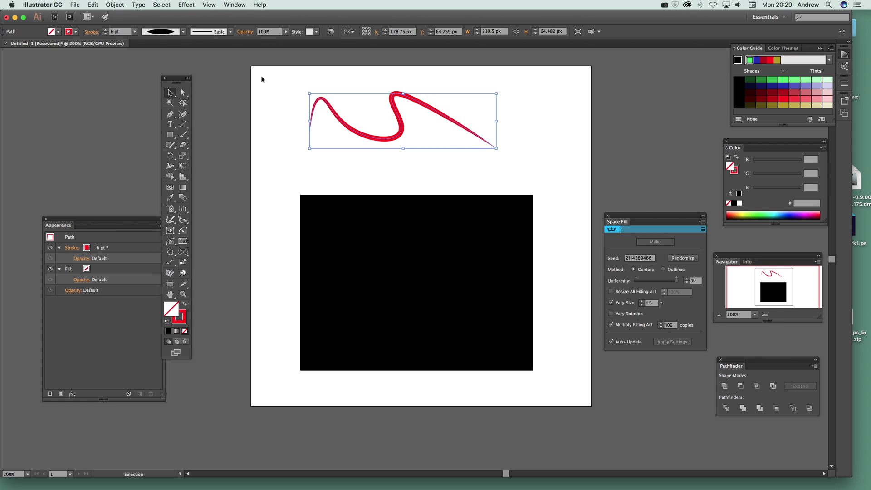
Scale the wavy path down to about 134 by 35.5 px and place a copy just below it
drag(285, 75, 515, 155)
mouse_move(311, 93)
mouse_down()
mouse_move(383, 118)
mouse_move(498, 270)
mouse_move(568, 344)
mouse_move(569, 395)
mouse_up()
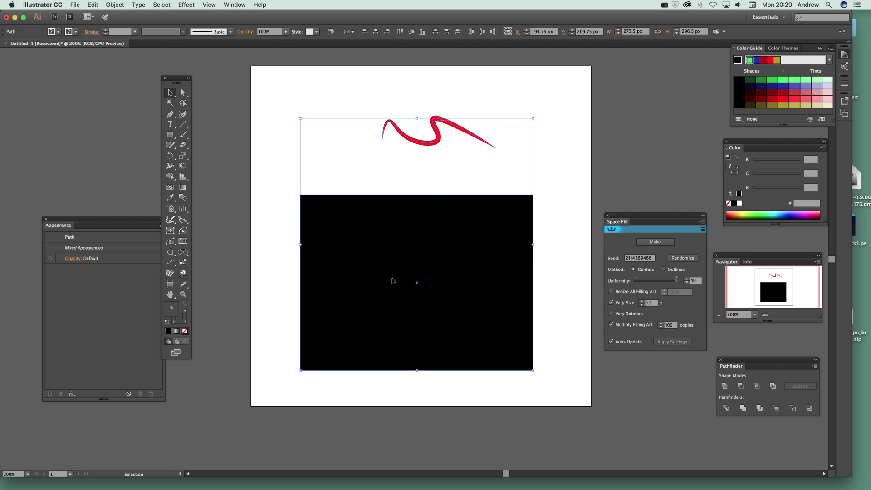
click(450, 89)
click(465, 132)
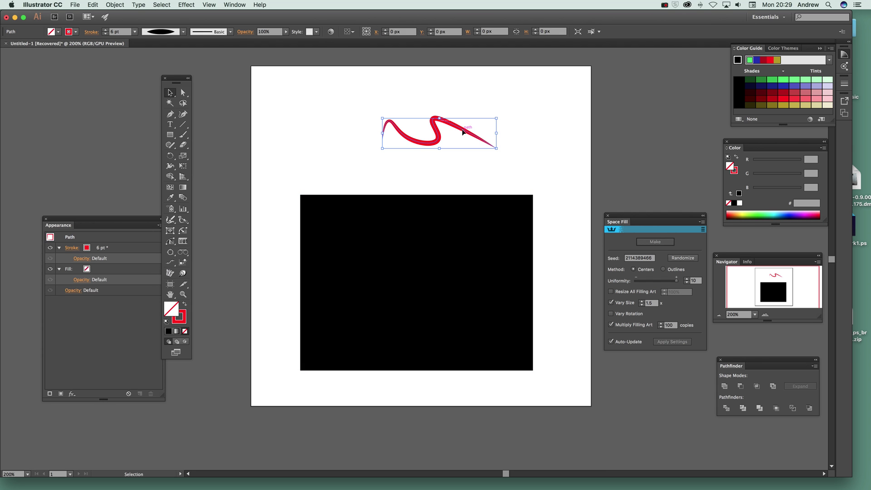
drag(466, 132, 441, 162)
click(760, 80)
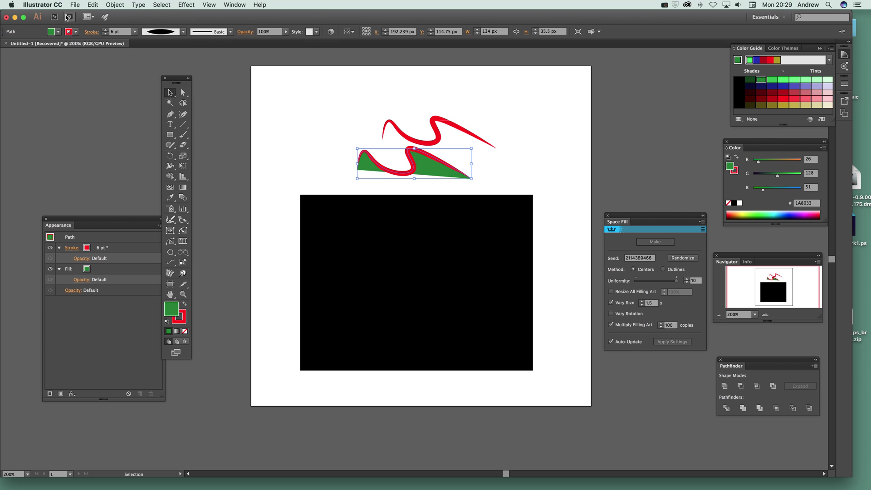
click(93, 4)
click(98, 15)
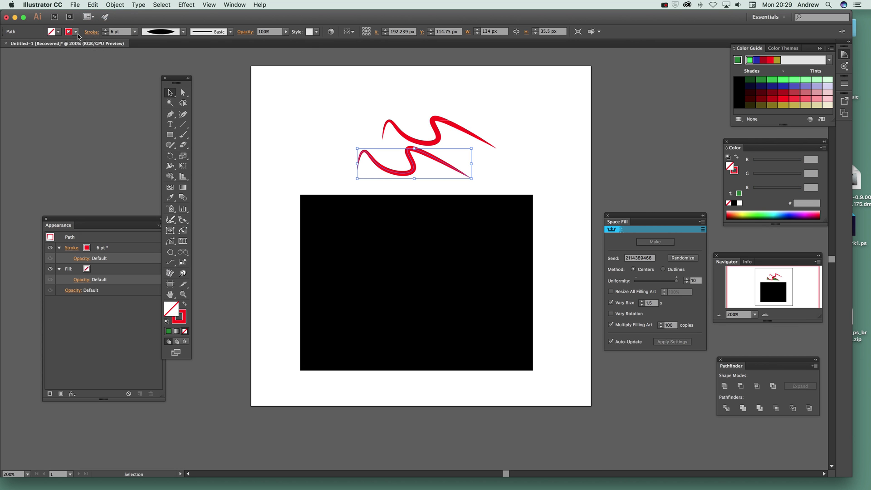
Color the copied path's stroke green and Space Fill the black rectangle with both wavy paths
click(75, 32)
click(38, 52)
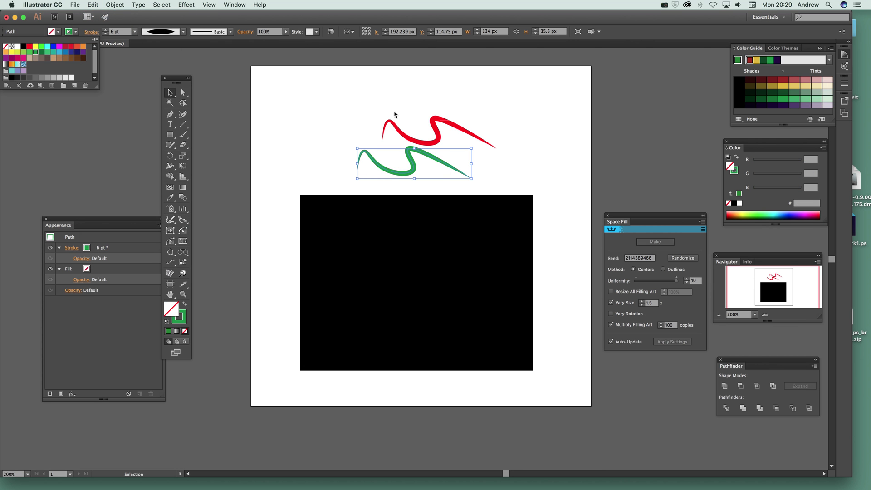
drag(356, 104, 489, 247)
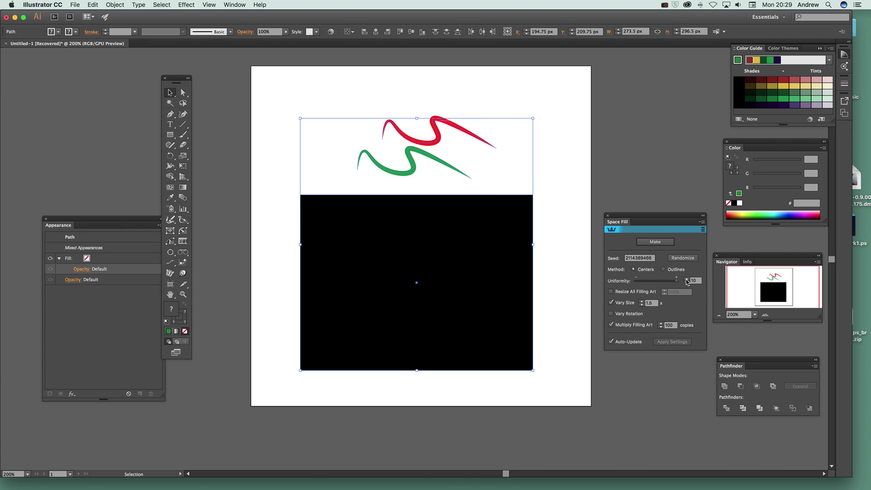
click(661, 244)
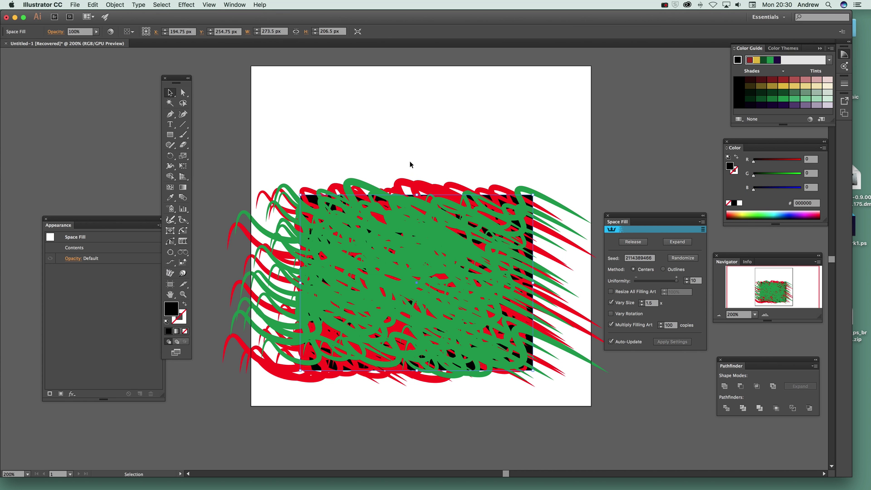
Reduce the wavy paths' Space Fill to 20 copies
click(670, 325)
text(20)
key(Tab)
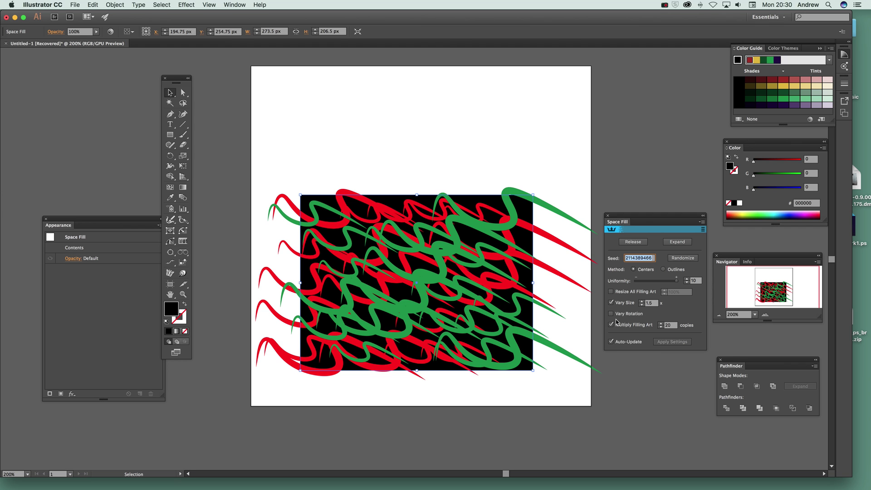
Enable Resize All Filling Art for the Space Fill and set it to 40%
click(654, 303)
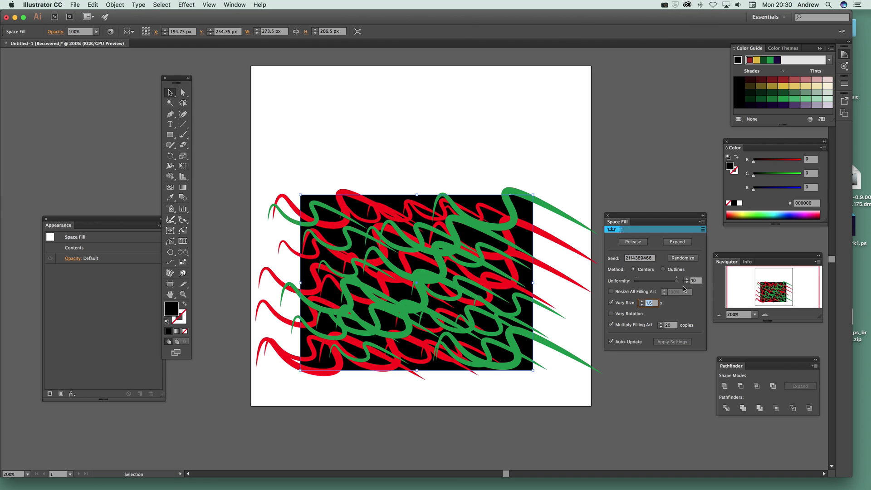
click(644, 294)
click(682, 292)
text(40)
key(Tab)
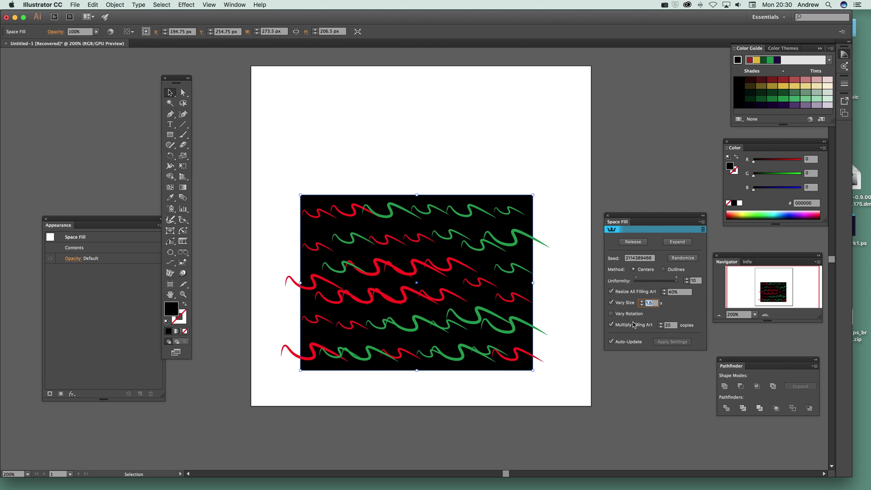
Enable Vary Rotation for the wavy paths' Space Fill and release it back to its source objects
click(616, 314)
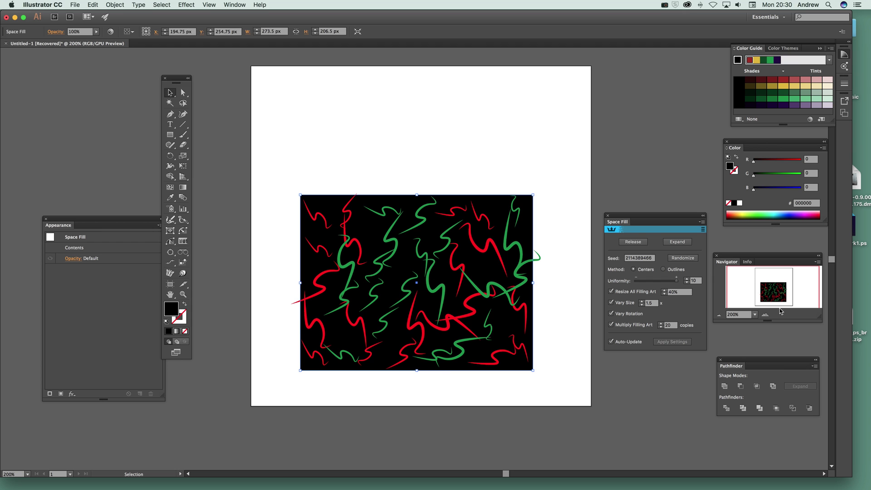
click(638, 242)
Apply the double-bulge variable width profile to the red wavy path's stroke
click(453, 126)
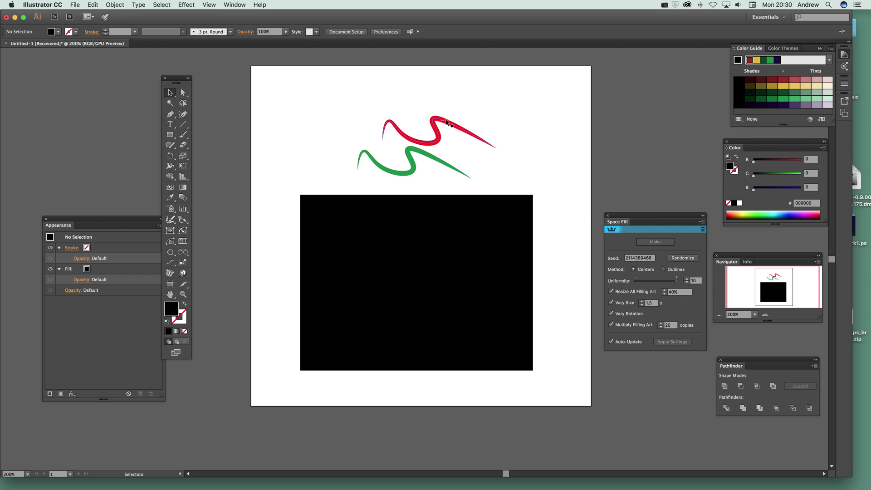
click(183, 32)
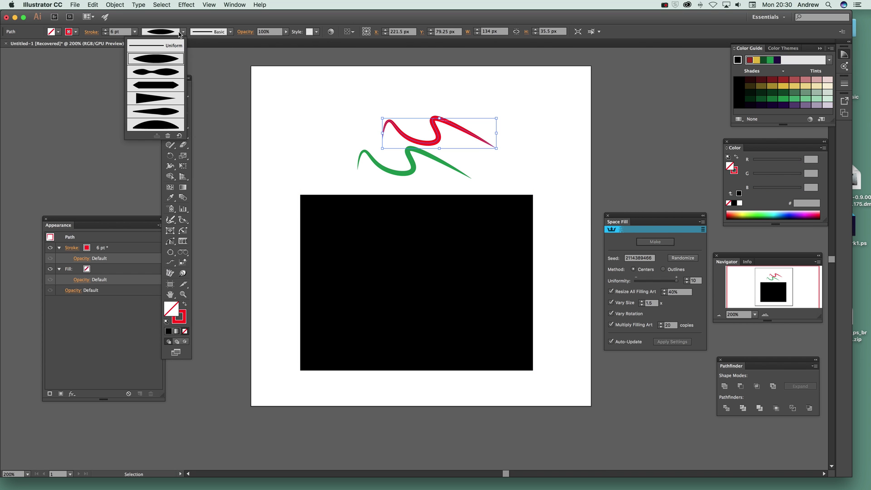
click(164, 71)
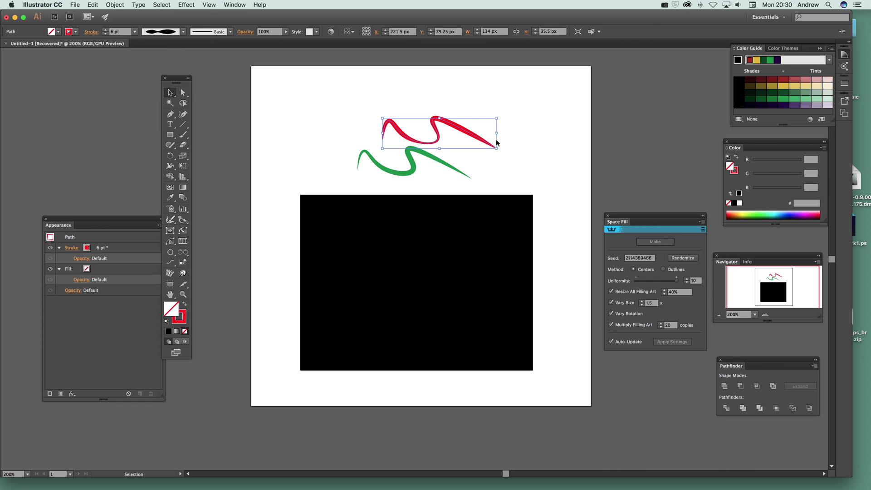
click(782, 87)
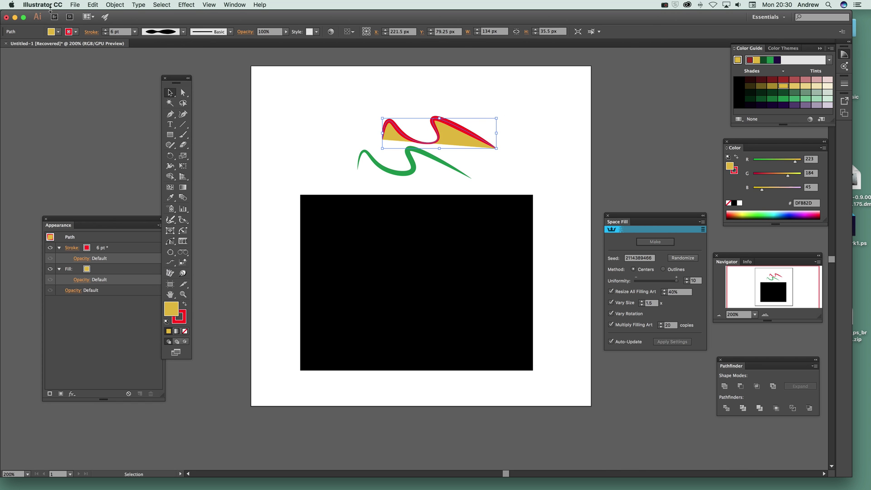
click(92, 5)
click(104, 14)
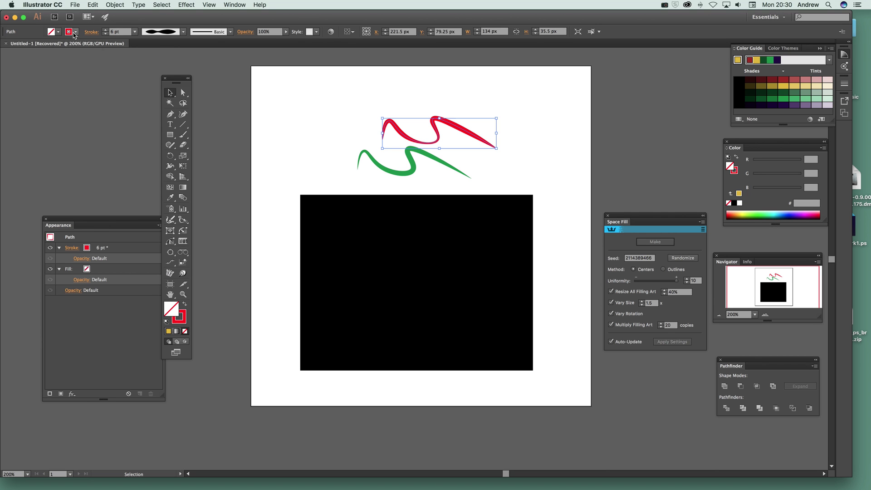
Change the red wavy path's stroke color to bright yellow and deselect the path
click(75, 32)
click(35, 47)
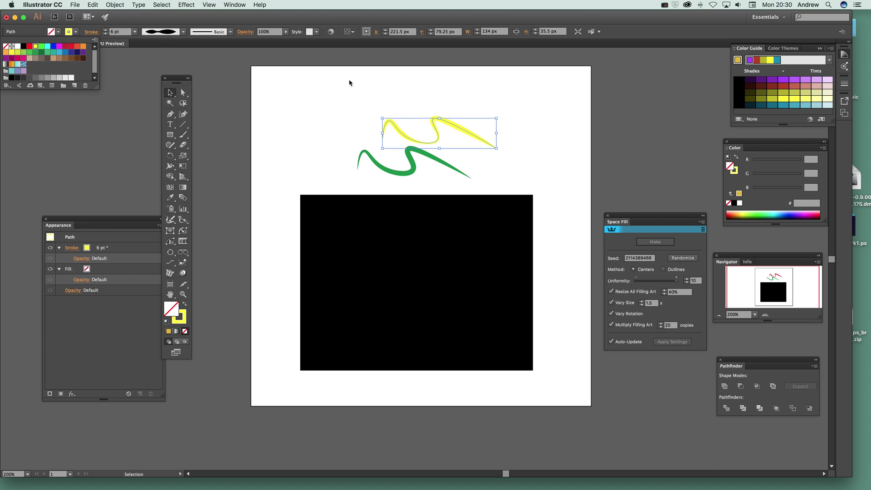
click(366, 101)
click(349, 111)
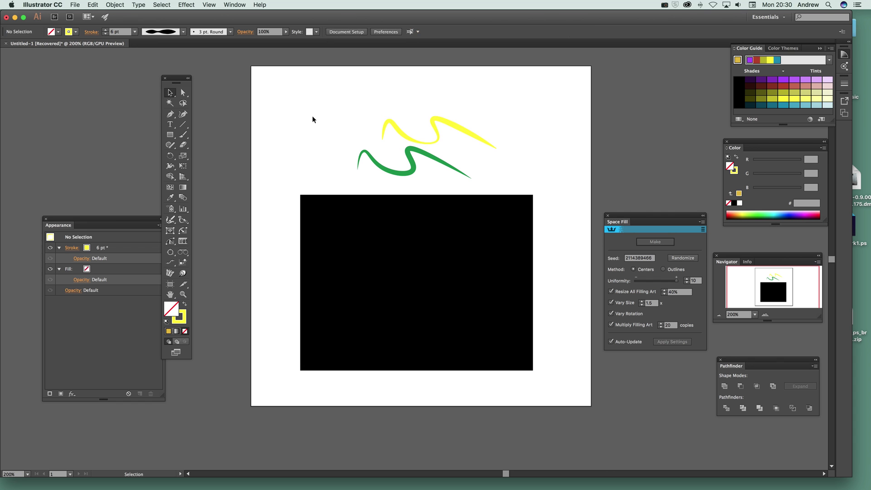
Stretch and rotate the yellow path, and Space Fill the black rectangle with both wavy paths
click(453, 129)
drag(496, 149, 475, 130)
drag(351, 109, 467, 239)
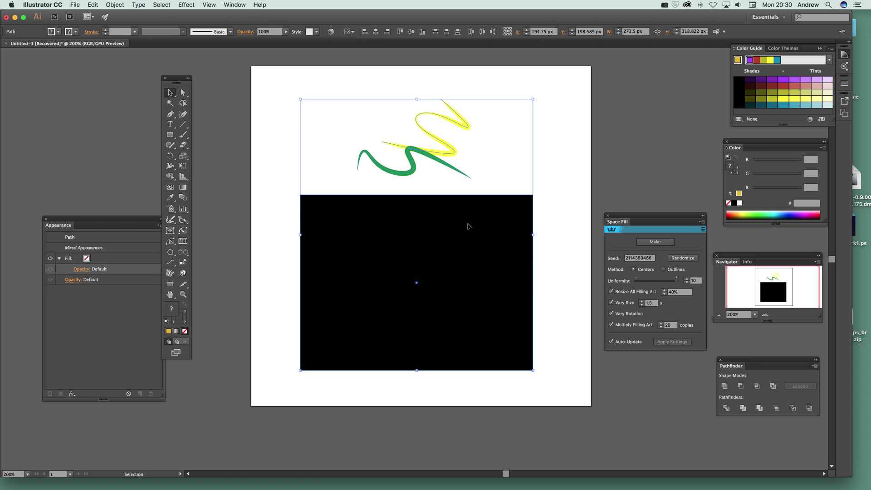
click(654, 243)
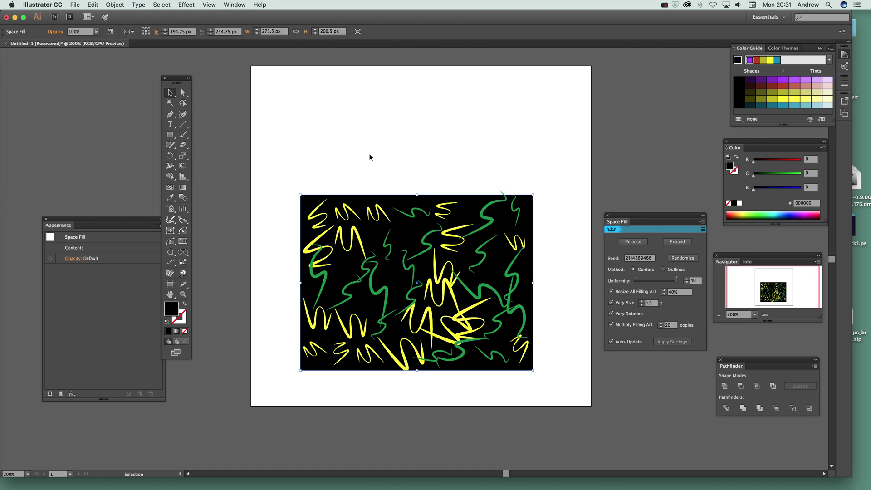
Try a 3D Extrude & Bevel effect with Off-Axis Front position and 50 pt depth on the wavy-path Space Fill
click(185, 5)
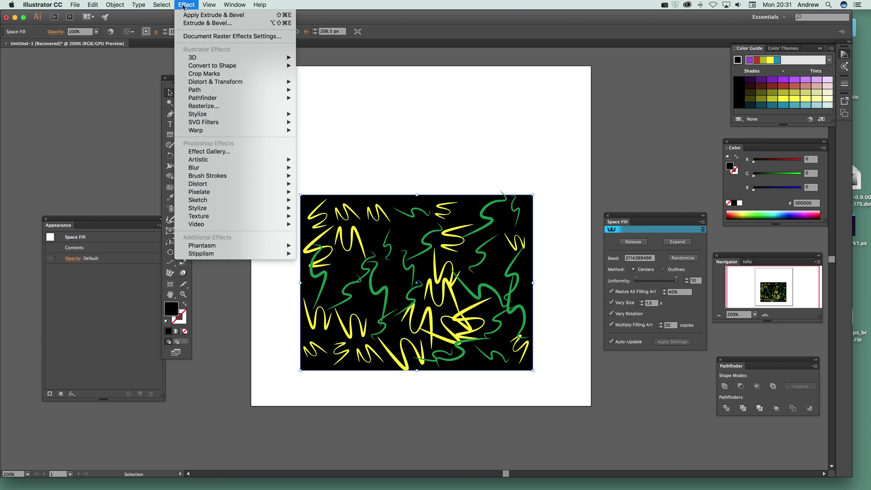
mouse_move(204, 60)
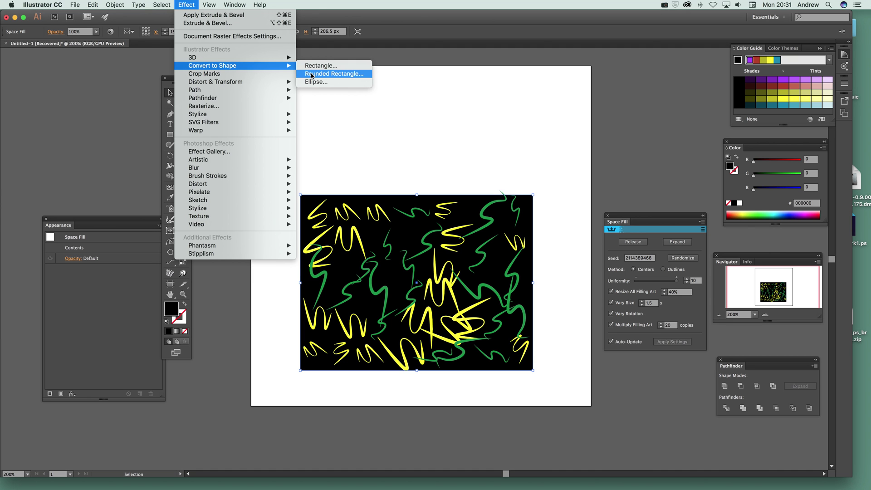
mouse_move(293, 58)
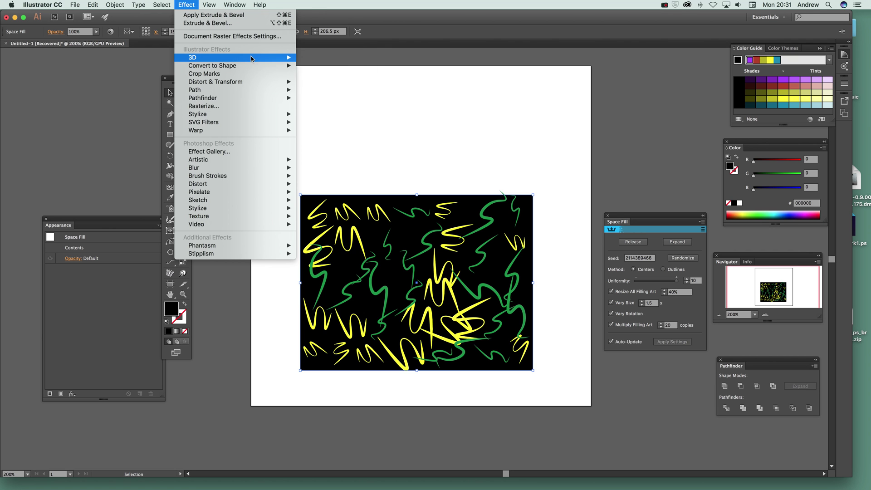
click(323, 58)
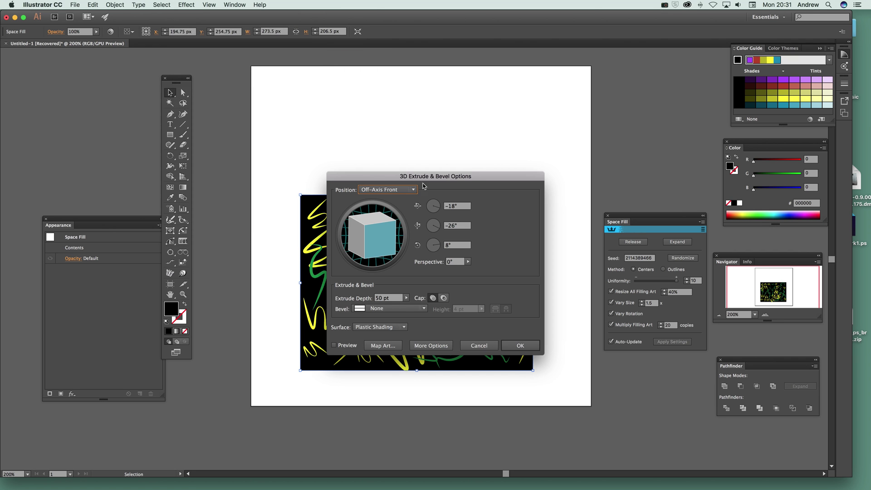
drag(402, 176, 459, 163)
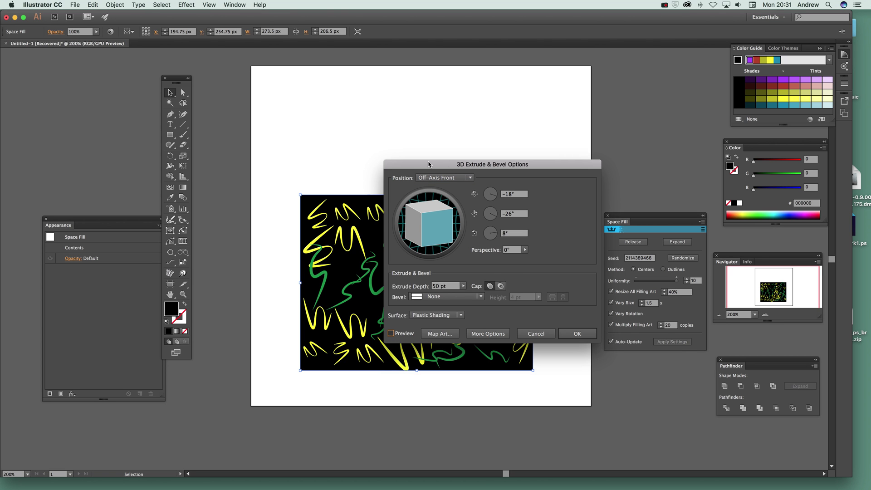
key(p)
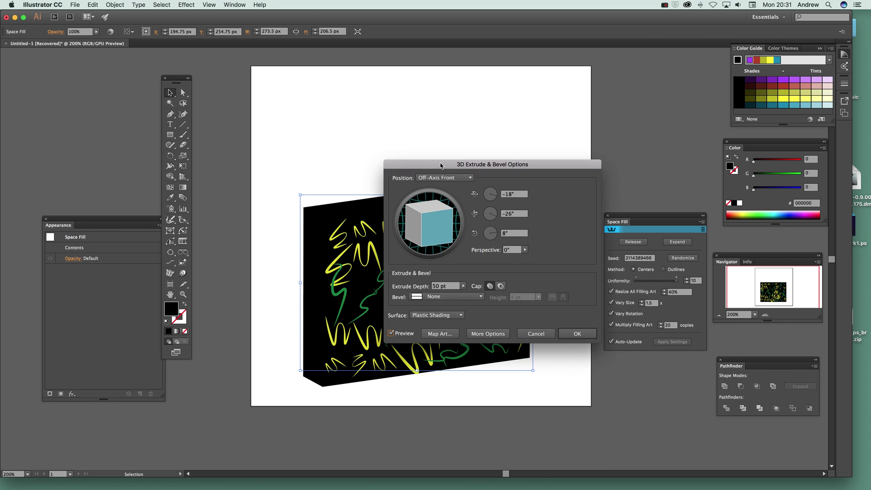
drag(440, 166, 550, 148)
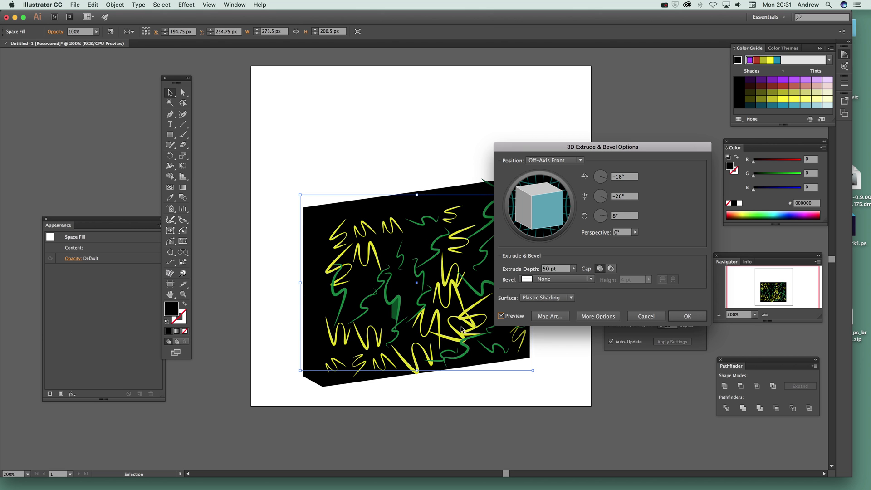
click(647, 316)
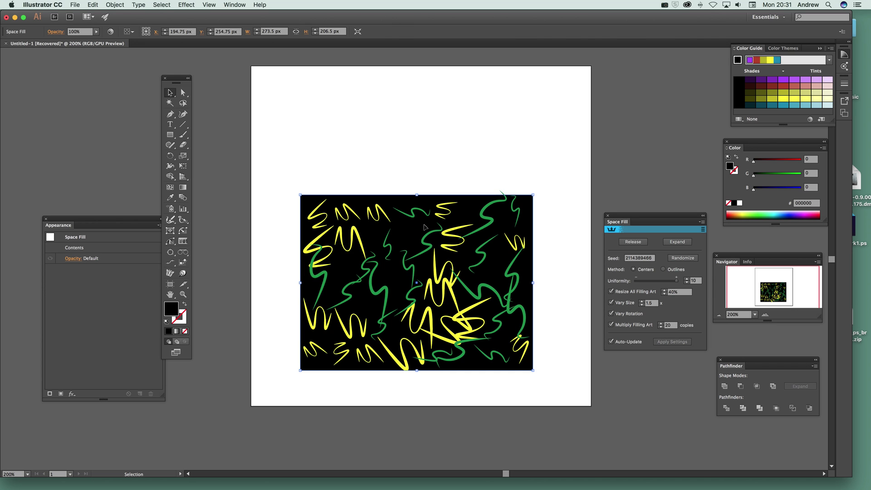
Delete the wavy-path Space Fill and draw a black rectangle about 150.5 by 147.5 px near the artboard's center
key(Delete)
click(170, 134)
mouse_move(329, 153)
mouse_down()
mouse_move(413, 247)
mouse_move(456, 278)
mouse_up()
Draw two squares about 15 px wide beside the black rectangle, one filled purple and one olive yellow (BFBF00)
mouse_move(467, 168)
mouse_down()
mouse_move(481, 181)
mouse_move(484, 209)
mouse_up()
click(773, 81)
click(772, 98)
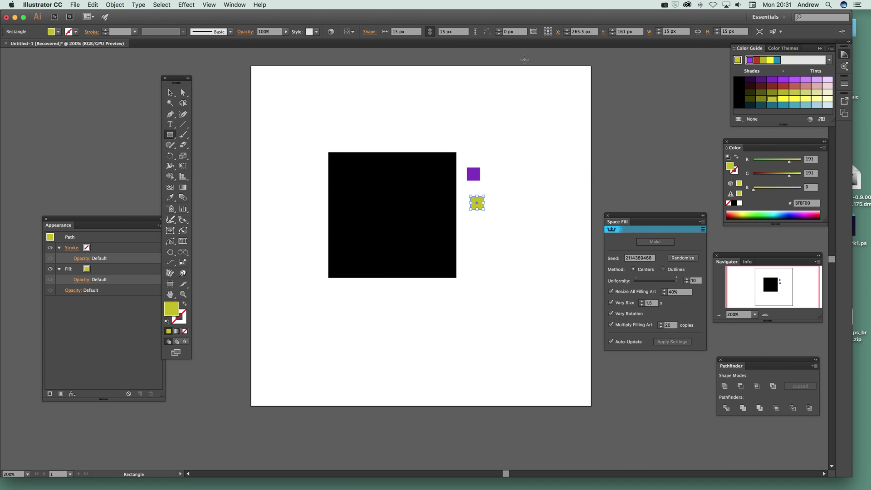
Try a Space Fill of the black rectangle with the purple and olive squares, and undo it
click(170, 92)
drag(292, 117, 516, 342)
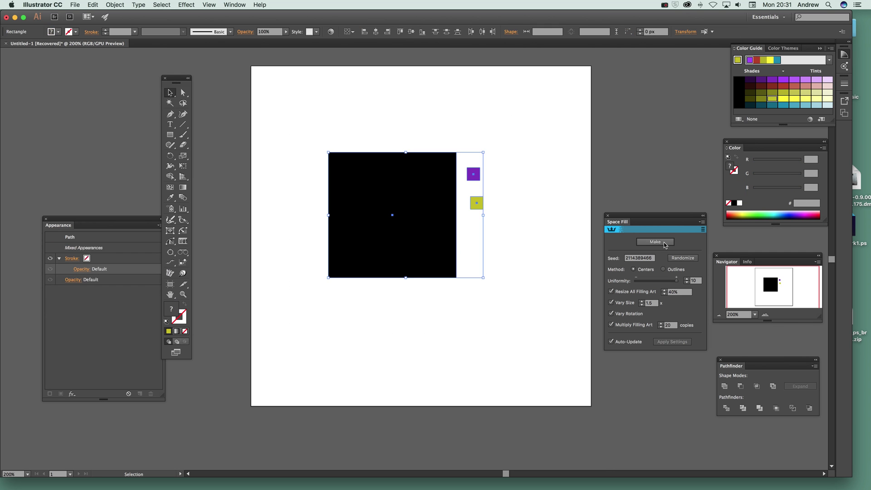
click(656, 242)
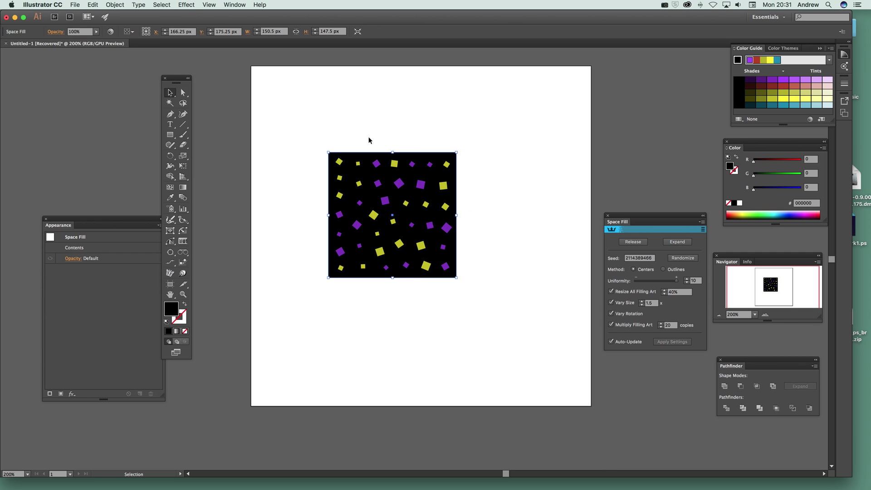
click(93, 4)
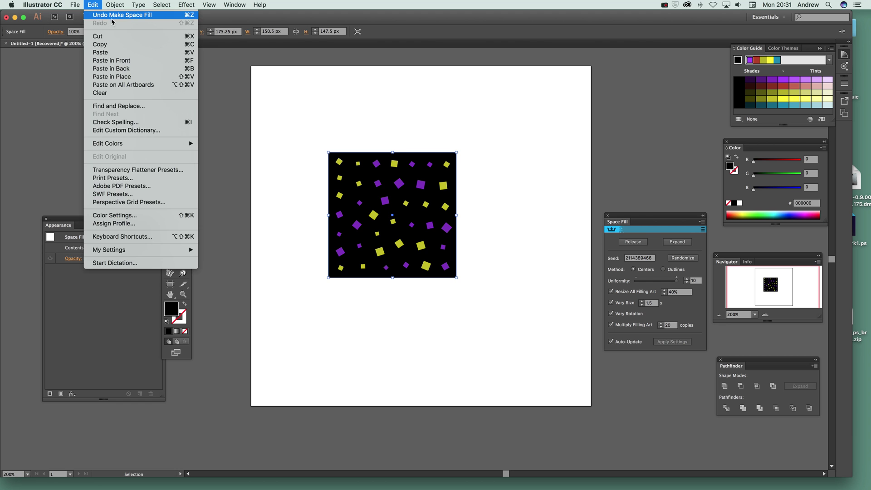
key(super+z)
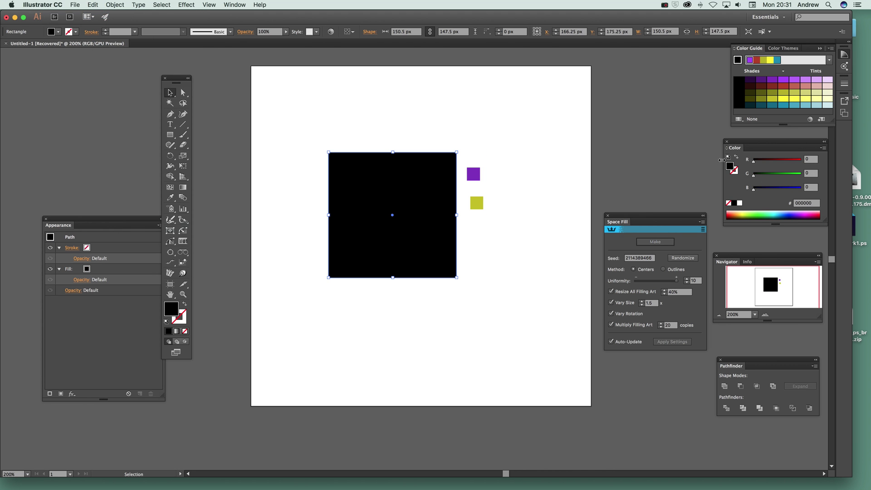
Fill the black rectangle with teal (0D6886) and Space Fill it with the two small squares
click(773, 107)
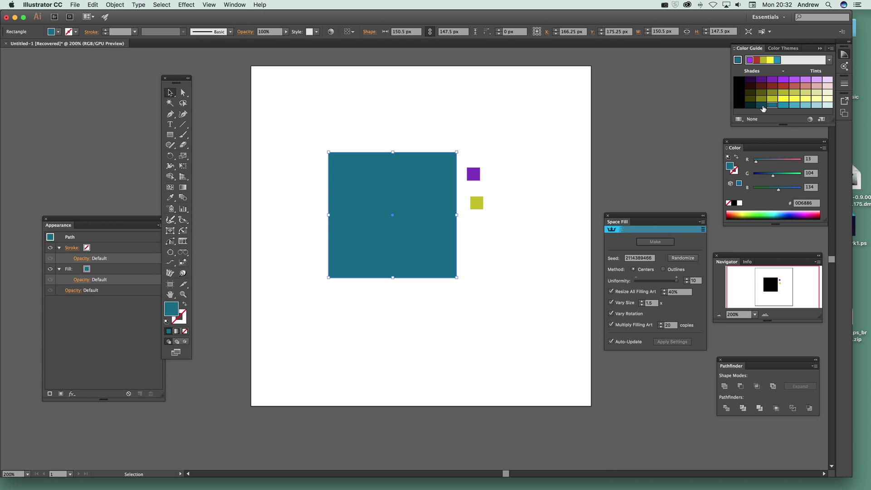
drag(309, 135, 514, 297)
click(655, 241)
Apply a 3D Extrude & Bevel effect to the teal Space Fill with Off-Axis Front position and 50 pt extrude depth
click(187, 5)
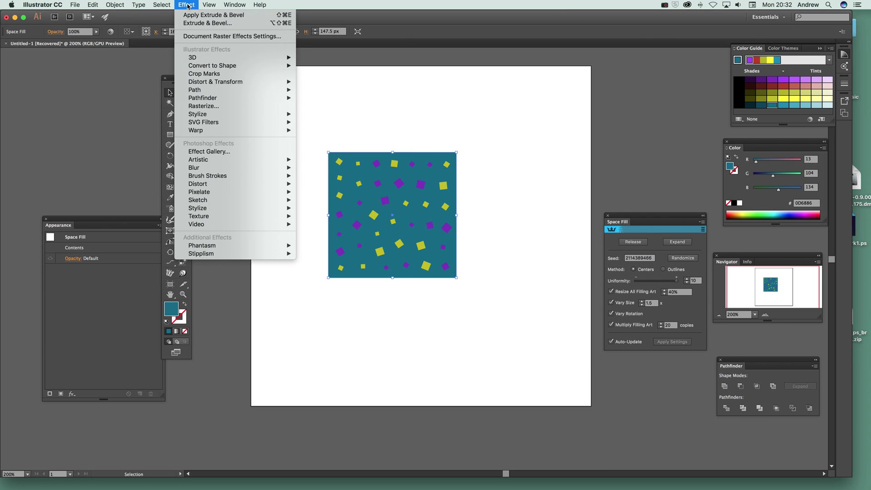
click(207, 23)
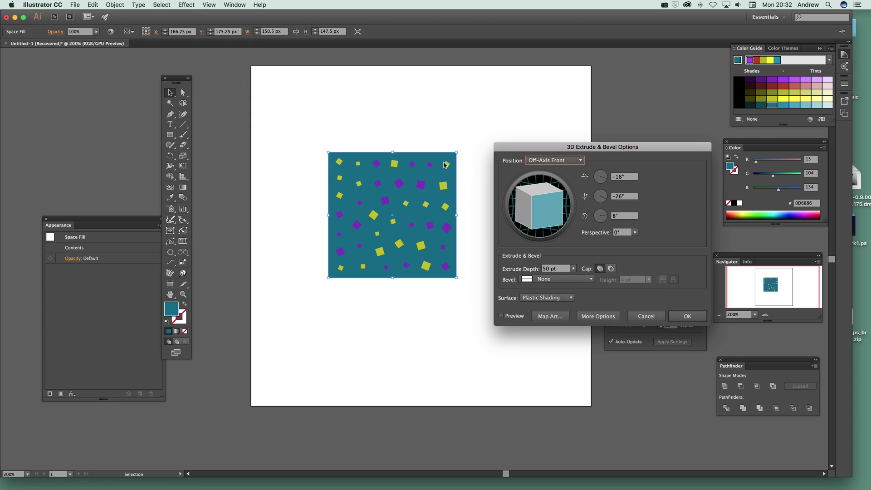
click(502, 316)
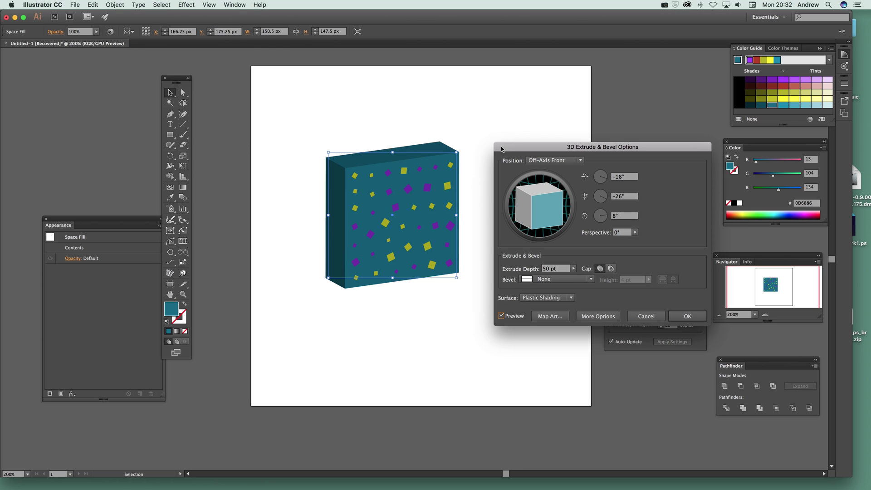
click(686, 316)
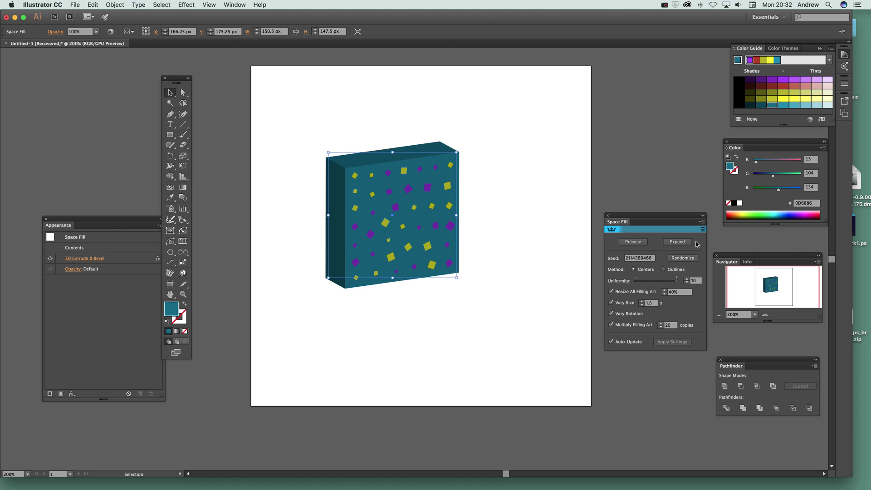
Randomize the extruded Space Fill's seed repeatedly to vary the arrangement of the squares
click(683, 259)
click(683, 259)
click(682, 258)
click(682, 258)
click(683, 259)
click(683, 259)
click(682, 258)
click(682, 259)
click(683, 259)
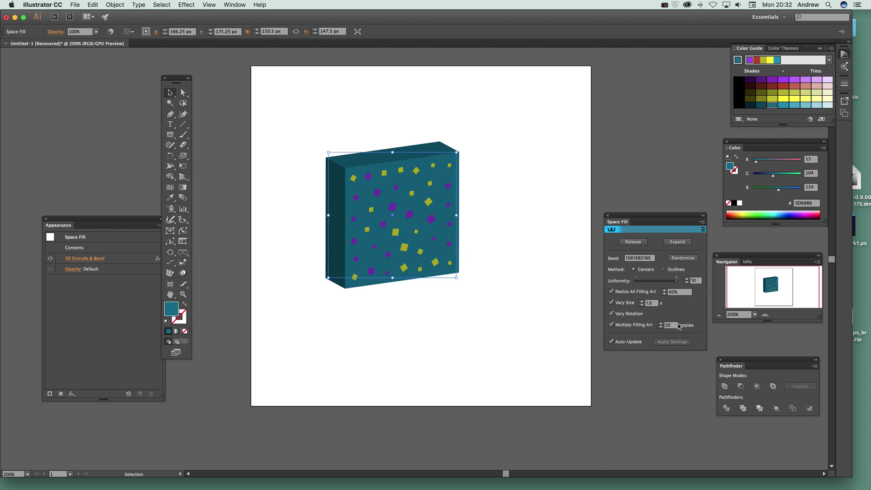
Set the extruded Space Fill's Multiply Filling Art value to 40 copies
click(673, 325)
text(40)
key(Tab)
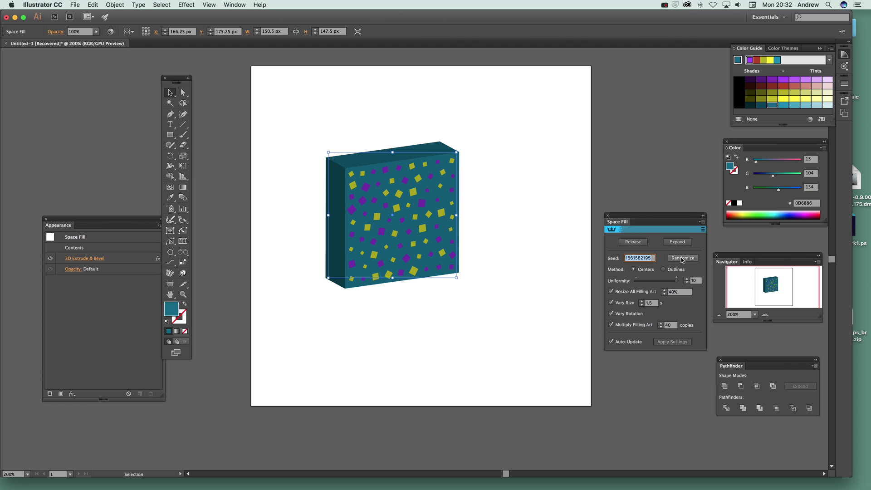
Release the teal Space Fill and recolor the purple square bright yellow
click(632, 242)
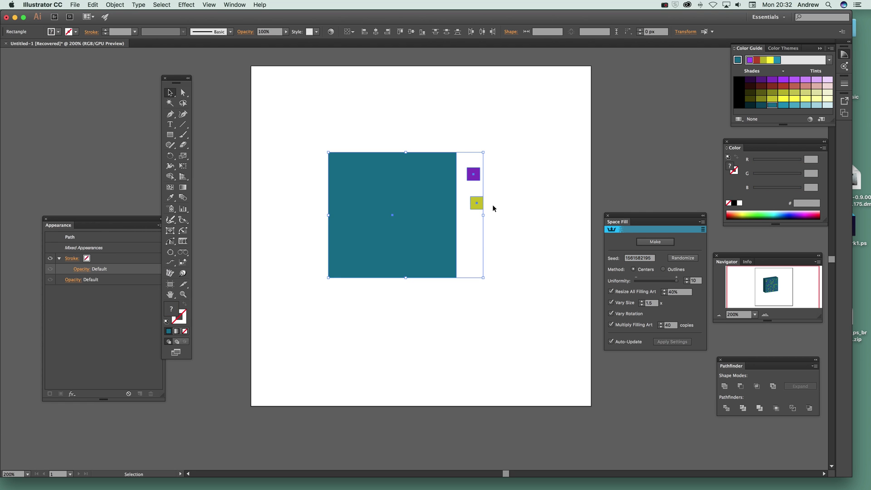
click(495, 164)
click(473, 174)
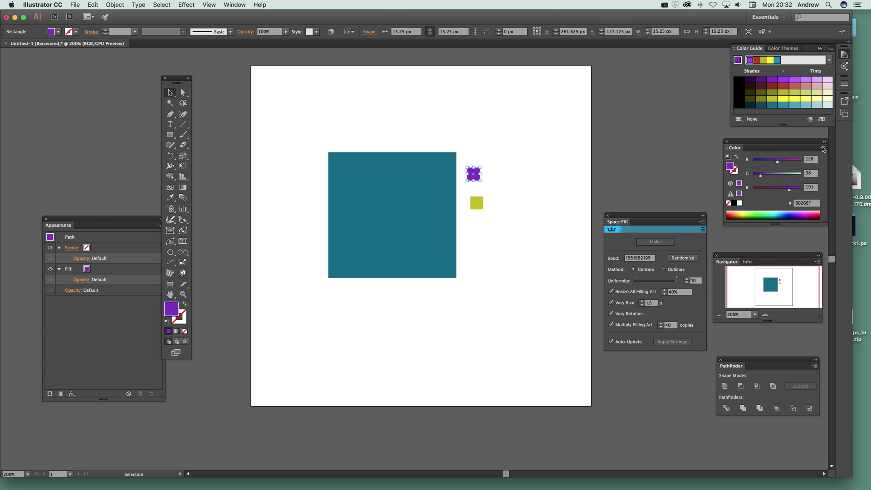
click(798, 101)
Space Fill the teal rectangle with both yellow squares and apply 3D Extrude & Bevel with Off-Axis Front position and 50 pt depth
drag(279, 127, 510, 336)
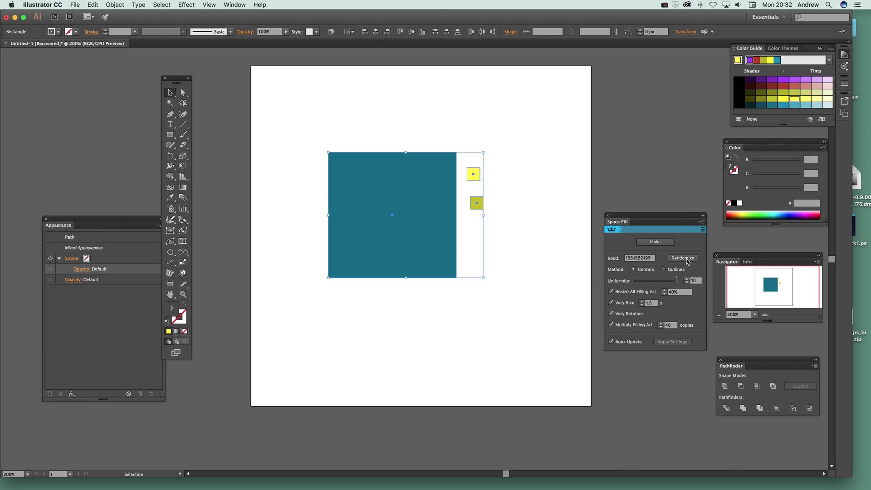
click(659, 244)
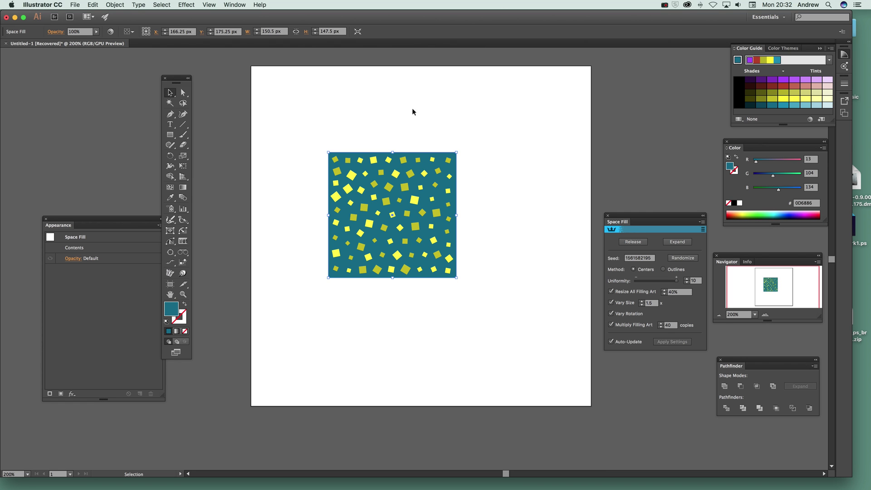
click(186, 5)
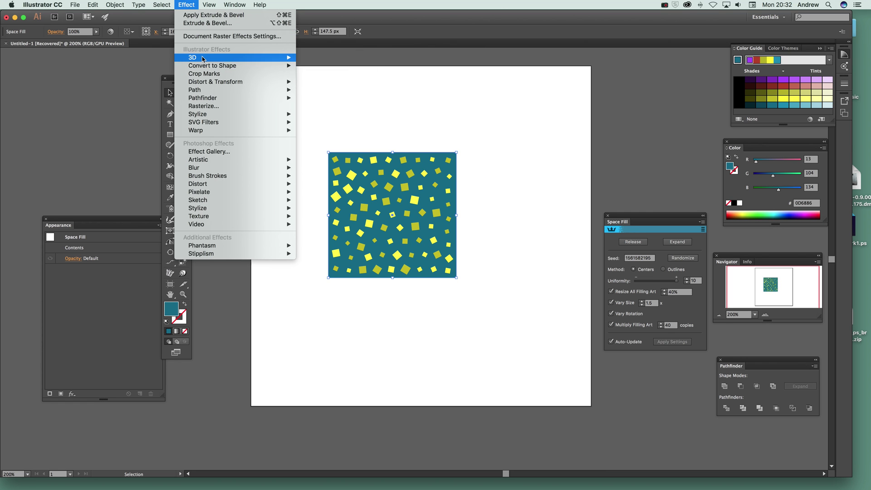
mouse_move(273, 57)
click(328, 58)
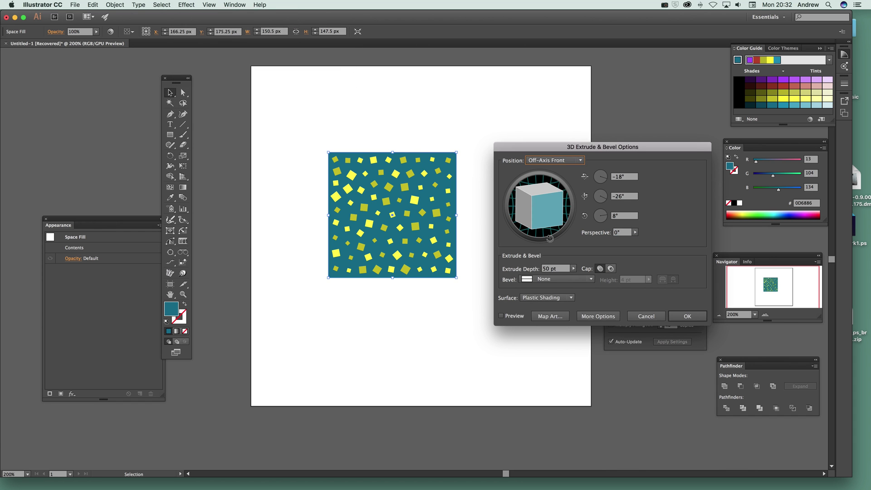
click(501, 316)
click(688, 316)
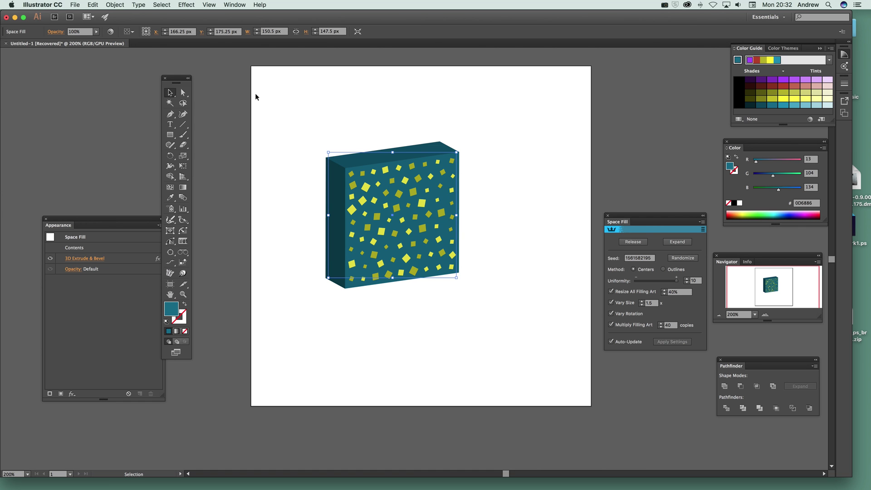
Display the collision tools grouped with the Selection tool
click(171, 92)
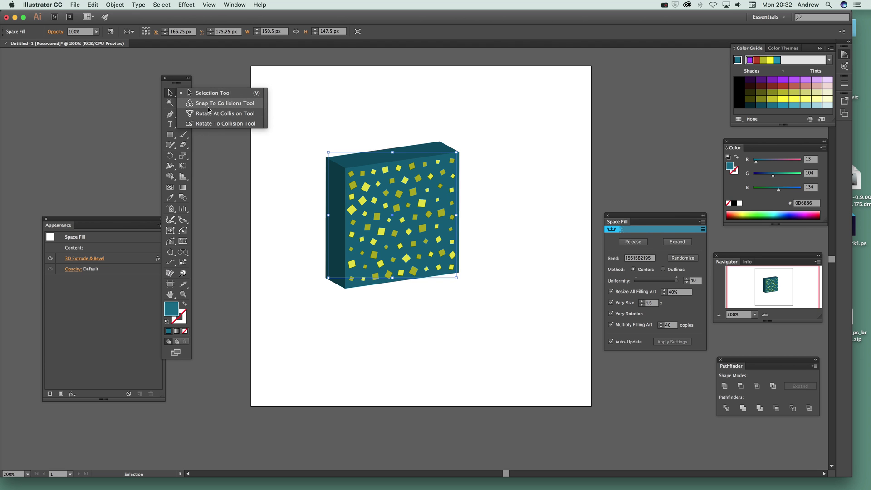